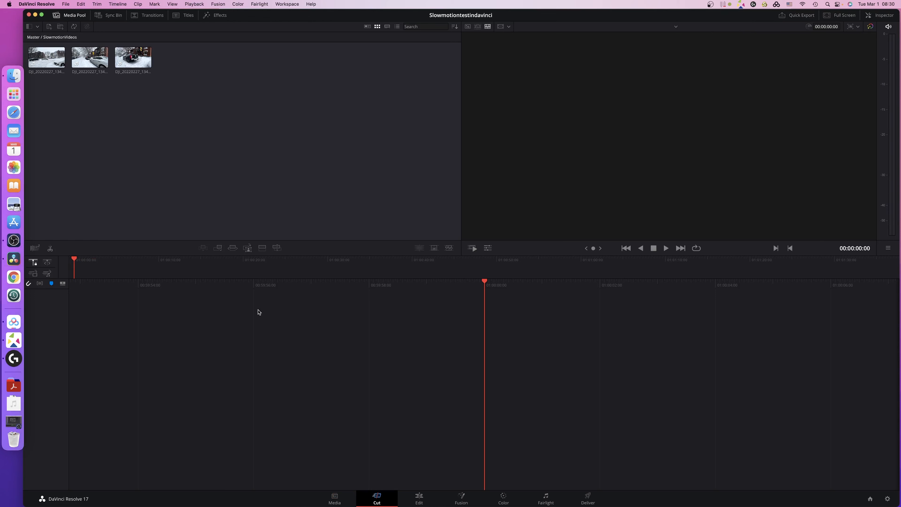
Preview the three snow clips in the media pool by scrubbing through their footage in the viewer.
{"action": "left_click", "coordinate": [43, 54]}
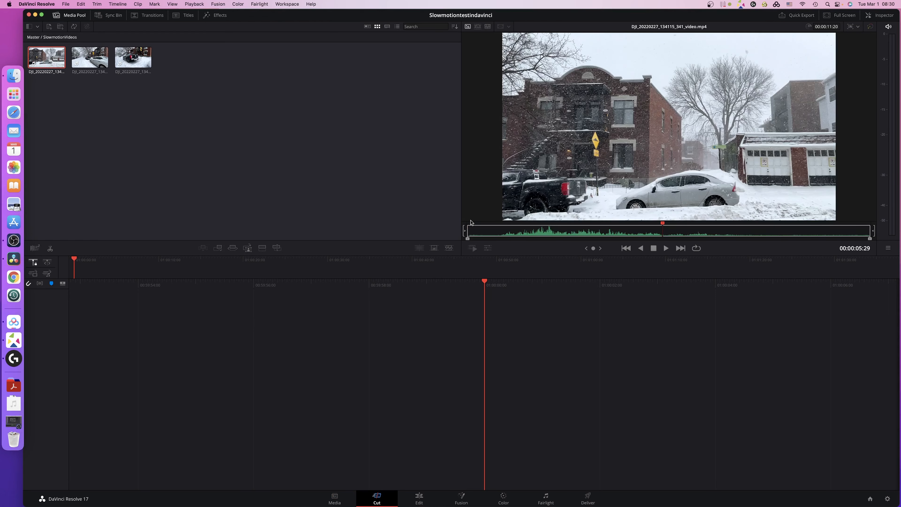
{"action": "left_click_drag", "start_coordinate": [663, 225], "coordinate": [682, 232]}
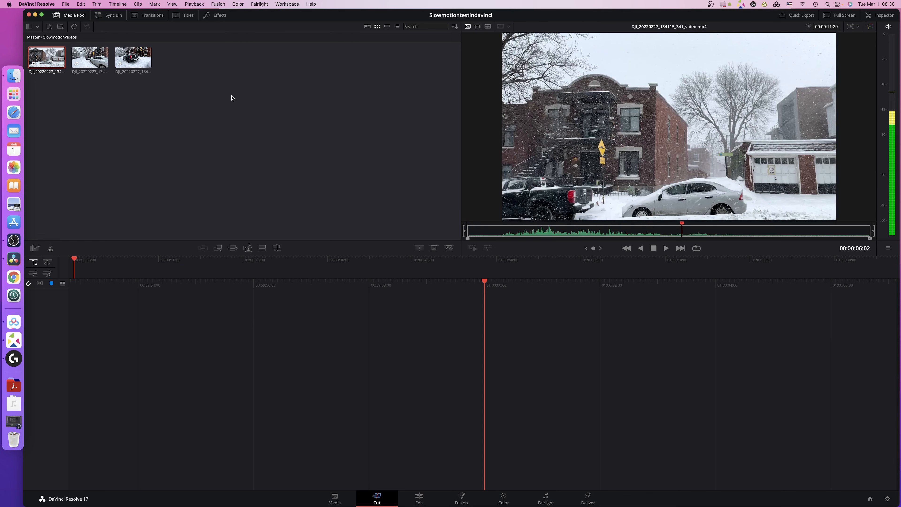
{"action": "left_click", "coordinate": [149, 69]}
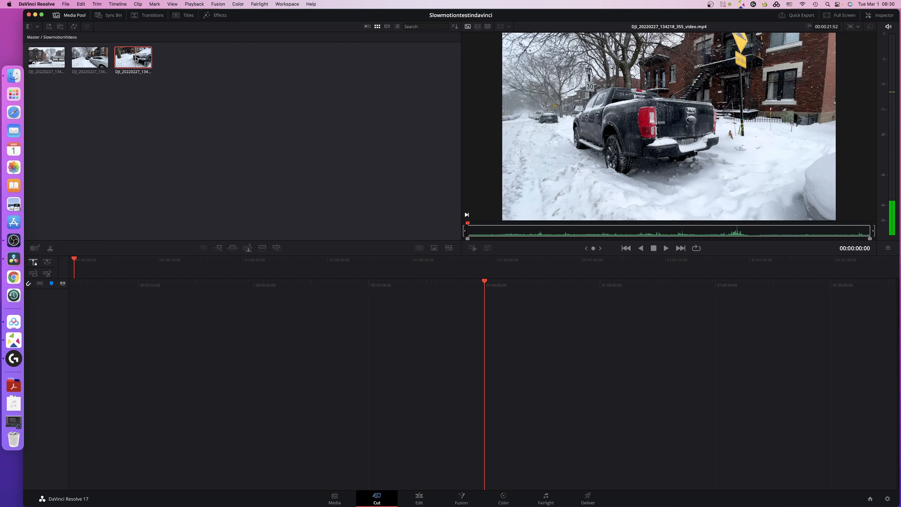
{"action": "left_click", "coordinate": [718, 231]}
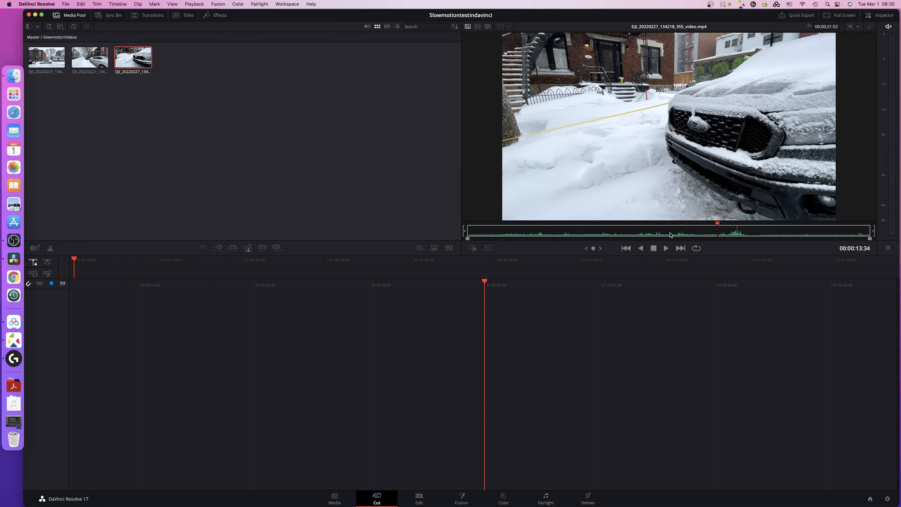
{"action": "left_click_drag", "start_coordinate": [717, 226], "coordinate": [660, 226]}
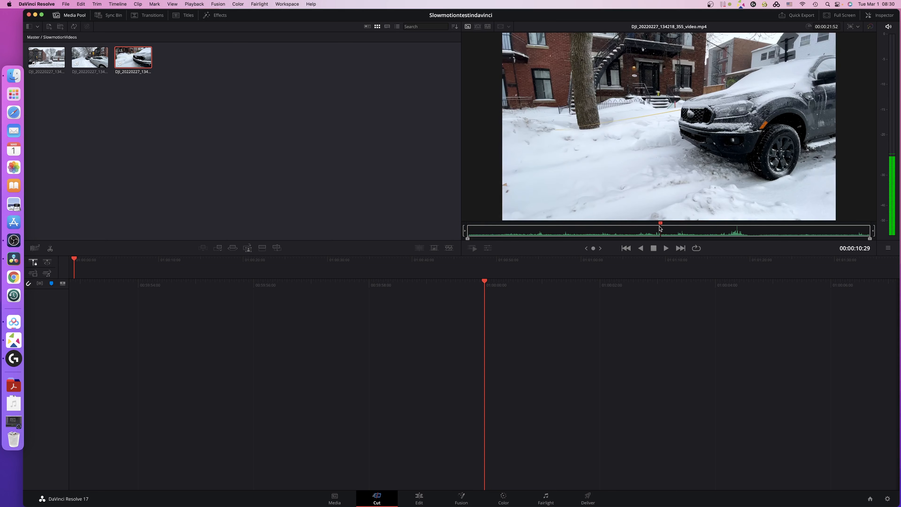
{"action": "left_click", "coordinate": [92, 62]}
{"action": "left_click", "coordinate": [722, 225]}
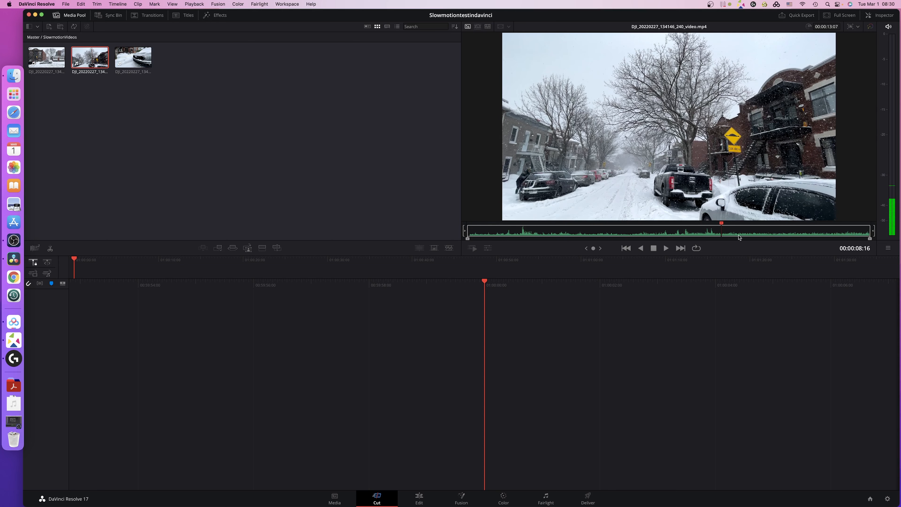
{"action": "left_click_drag", "start_coordinate": [721, 226], "coordinate": [493, 229]}
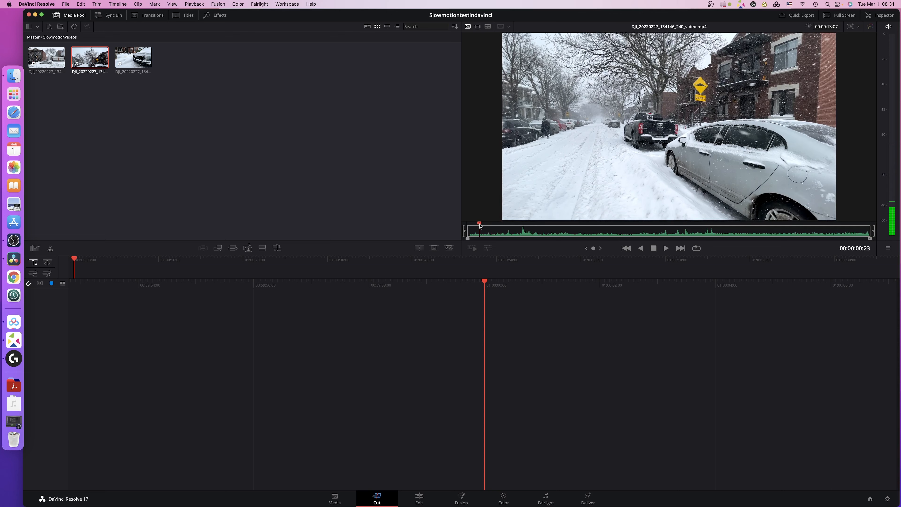
{"action": "left_click_drag", "start_coordinate": [480, 226], "coordinate": [692, 229]}
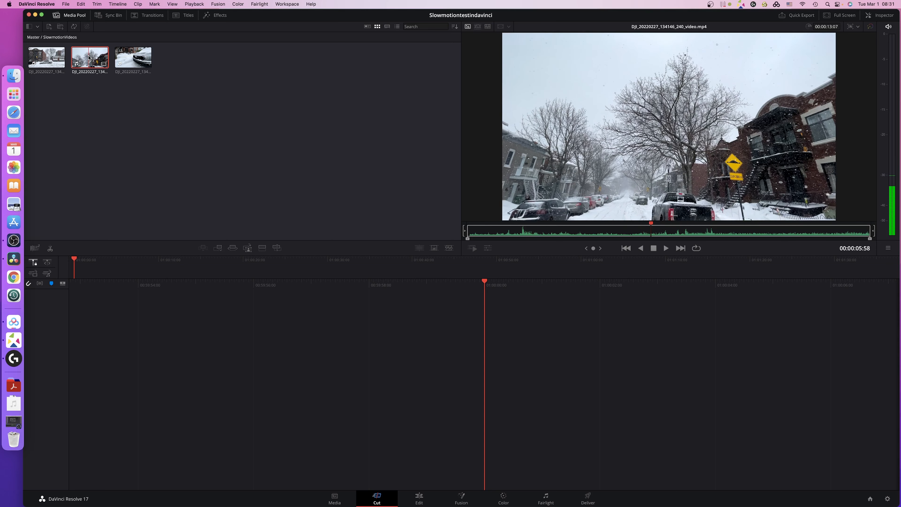
Set the video frame rate of clip DJI_20220227_134146_240_video.mp4 to 23.976 in its clip attributes.
{"action": "right_click", "coordinate": [88, 58]}
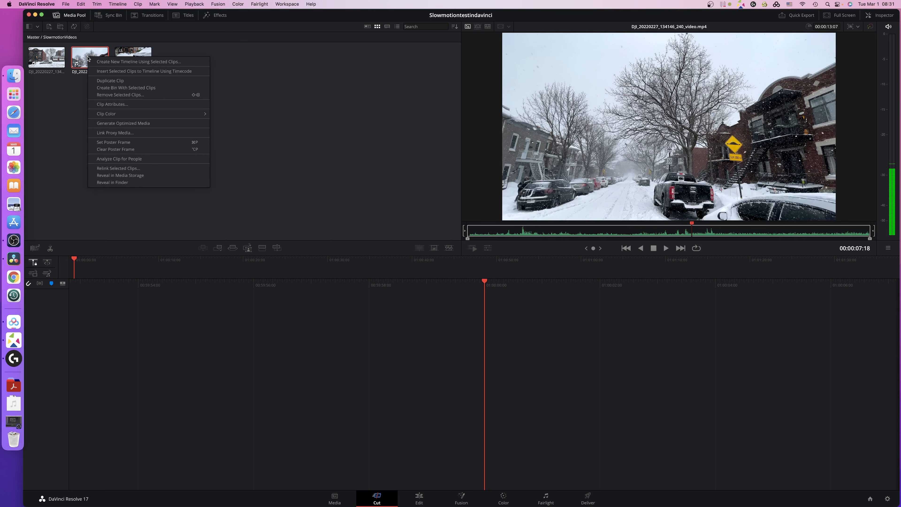
{"action": "left_click", "coordinate": [114, 105]}
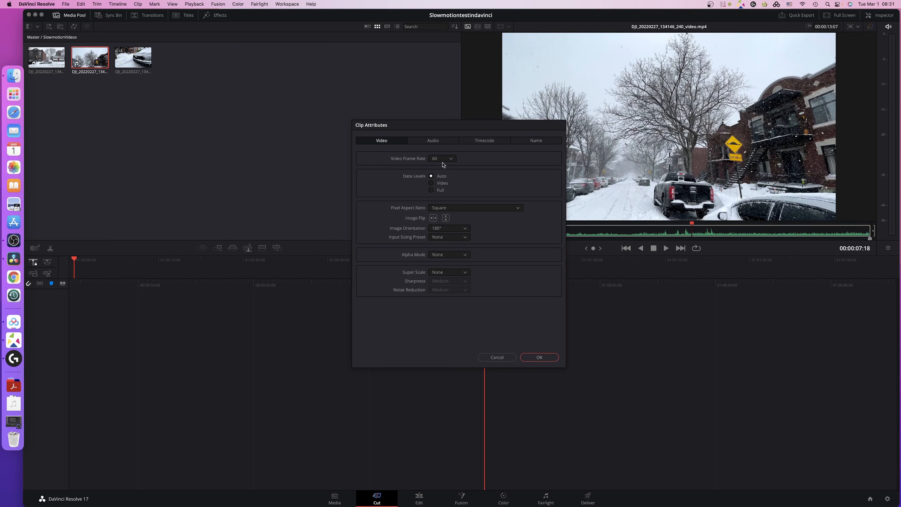
{"action": "left_click", "coordinate": [451, 159]}
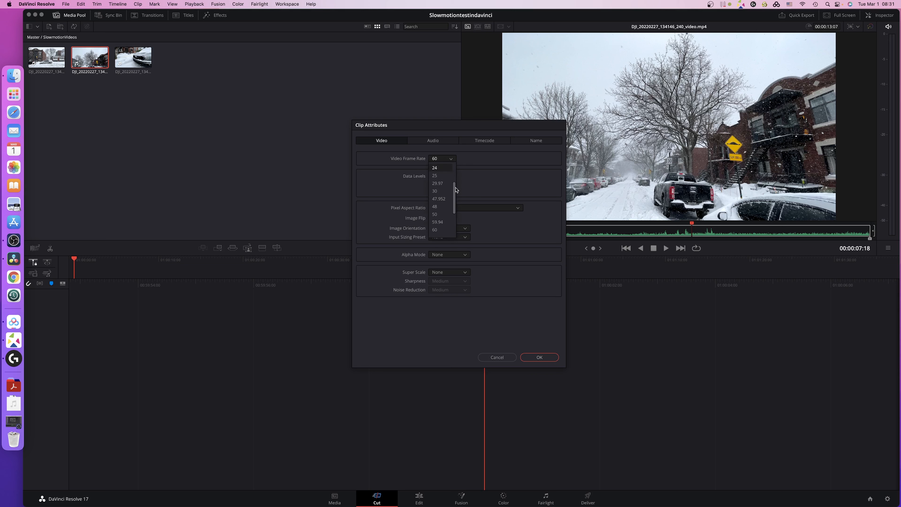
{"action": "scroll", "coordinate": [456, 184], "scroll_direction": "up", "scroll_amount": 1}
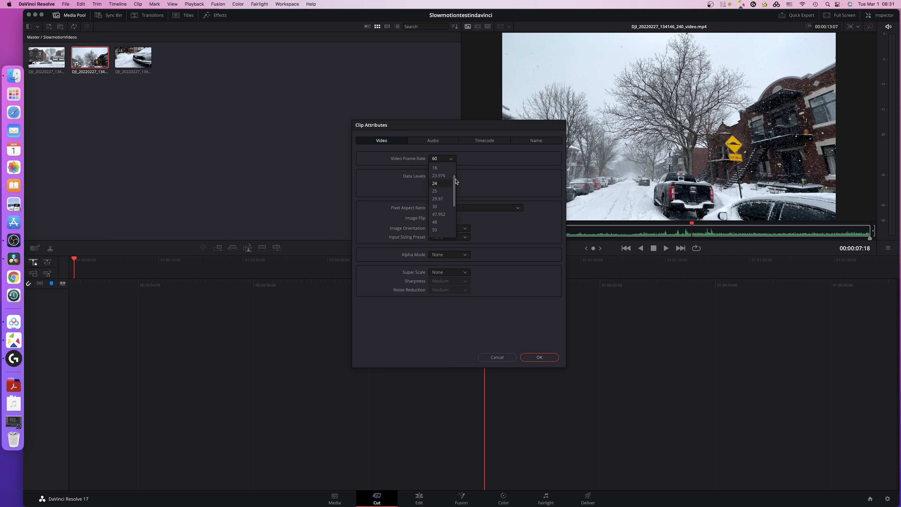
{"action": "left_click", "coordinate": [442, 176]}
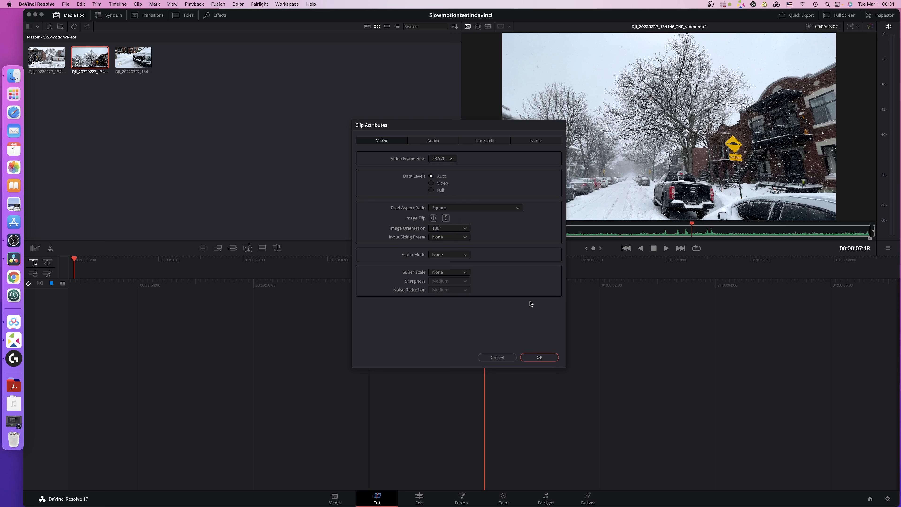
{"action": "left_click", "coordinate": [539, 358]}
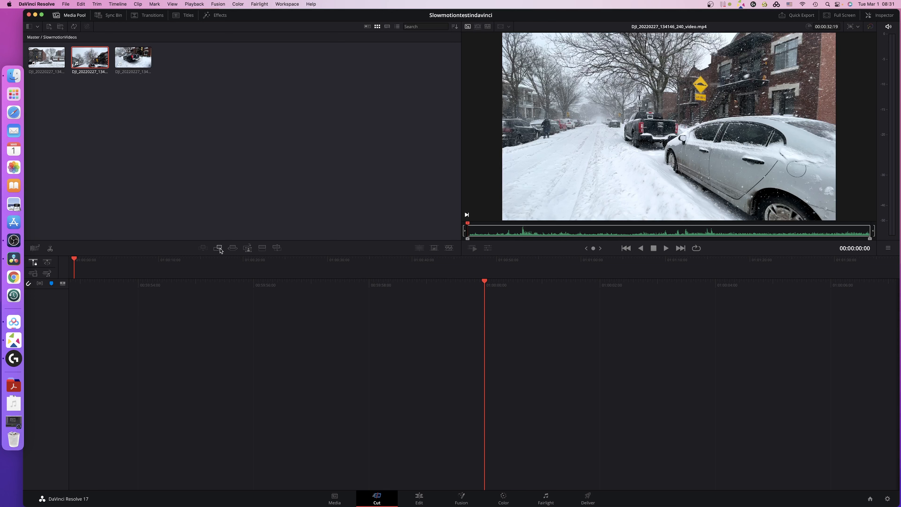
Append the converted clip to a timeline and scrub it on the Edit page back to about 01:00:02:10.
{"action": "left_click", "coordinate": [219, 251]}
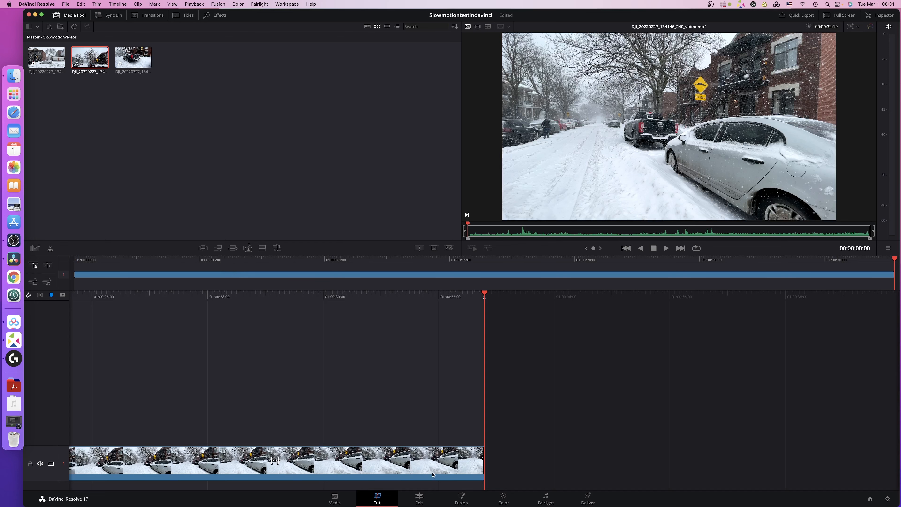
{"action": "left_click", "coordinate": [420, 497]}
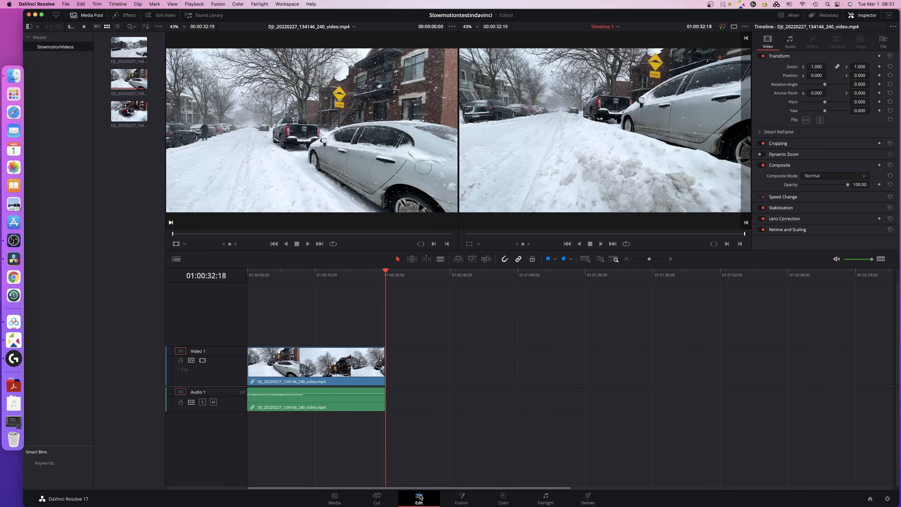
{"action": "left_click_drag", "start_coordinate": [386, 274], "coordinate": [258, 274]}
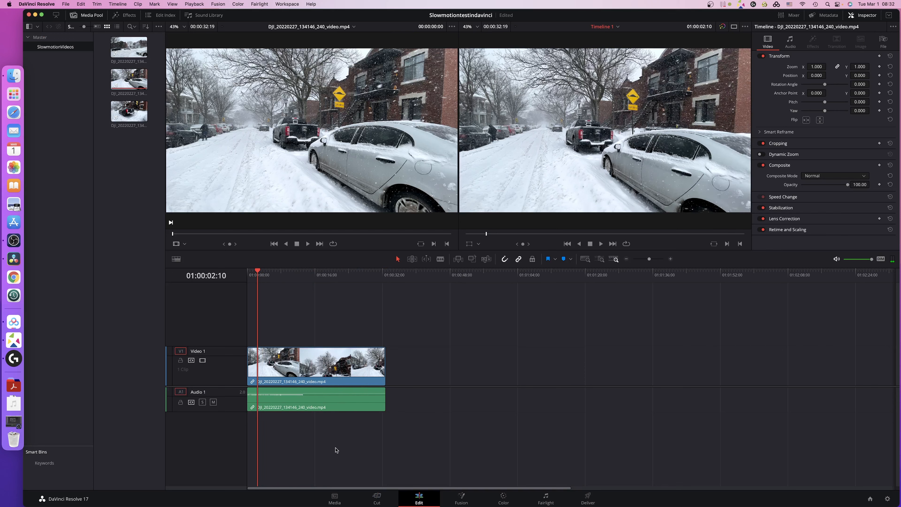
Unlink the timeline clip's video and audio, and delete the audio portion.
{"action": "left_click_drag", "start_coordinate": [342, 452], "coordinate": [310, 302]}
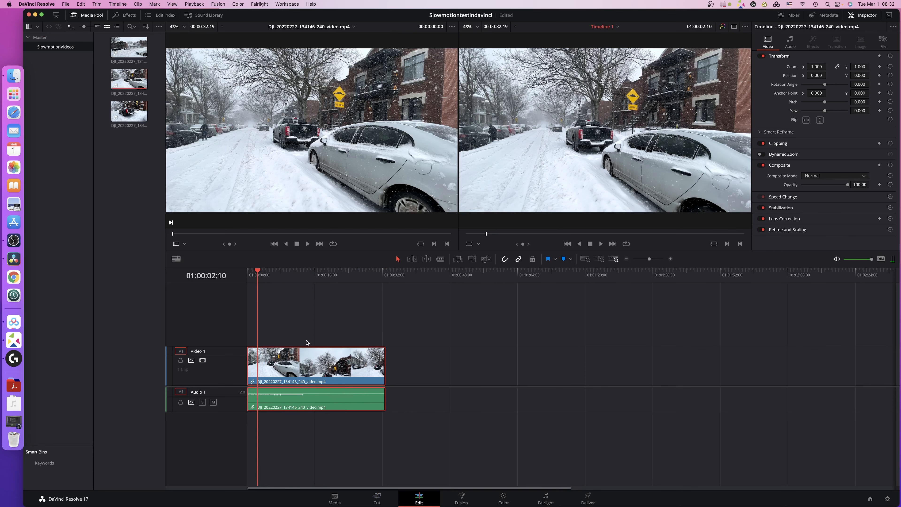
{"action": "right_click", "coordinate": [312, 372]}
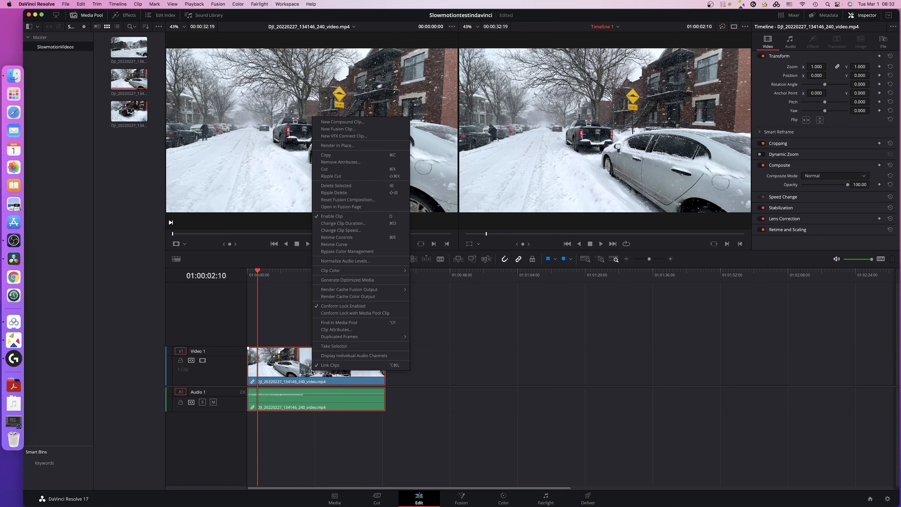
{"action": "left_click", "coordinate": [331, 366]}
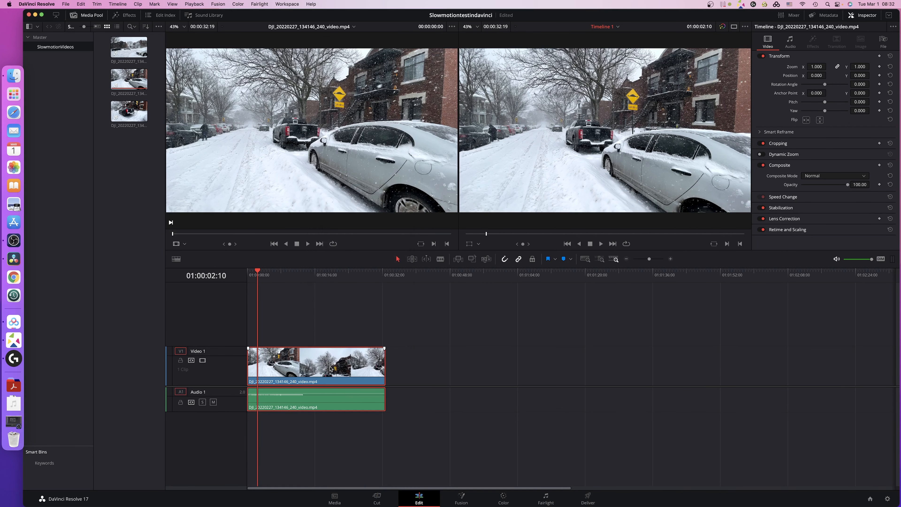
{"action": "left_click", "coordinate": [322, 433]}
{"action": "left_click_drag", "start_coordinate": [318, 402], "coordinate": [425, 404]}
{"action": "key", "text": "Delete"}
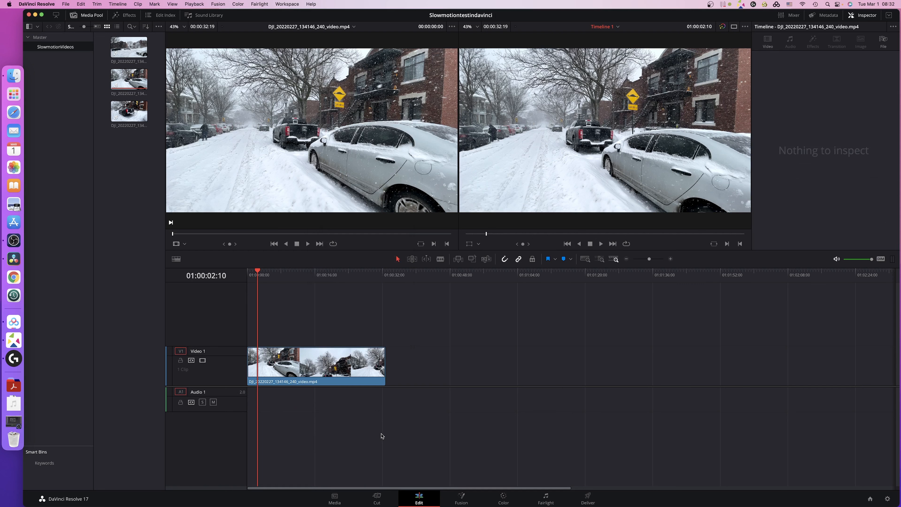
Show the retime controls on the video clip in the timeline.
{"action": "key", "text": "super+equal"}
{"action": "key", "text": "super+equal"}
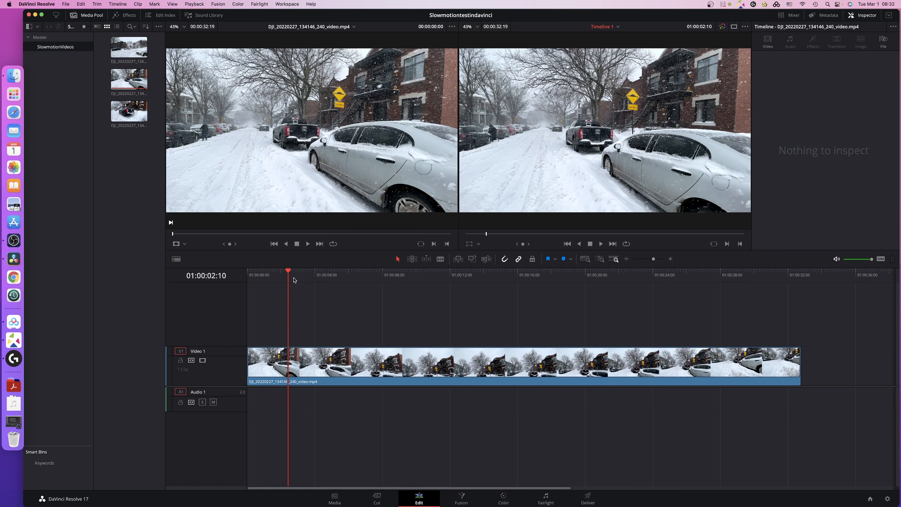
{"action": "left_click_drag", "start_coordinate": [294, 280], "coordinate": [280, 280]}
{"action": "left_click", "coordinate": [333, 368]}
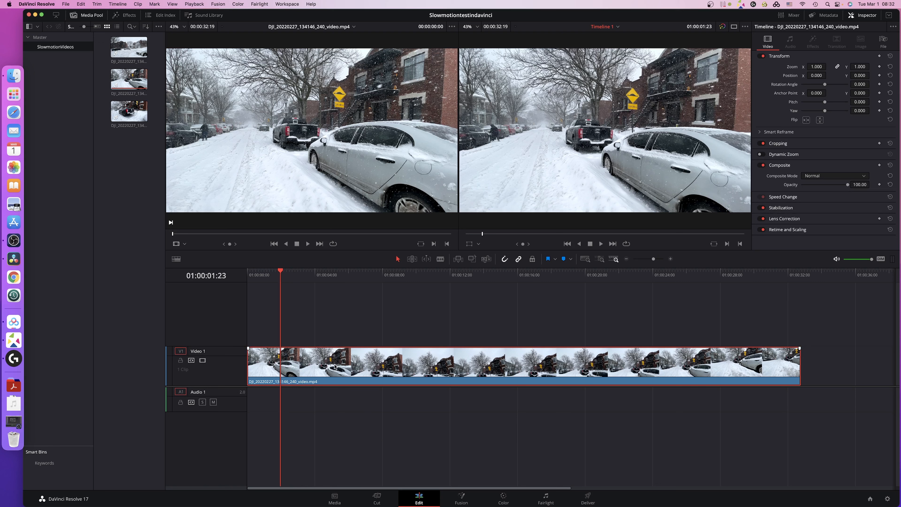
{"action": "key", "text": "super+r"}
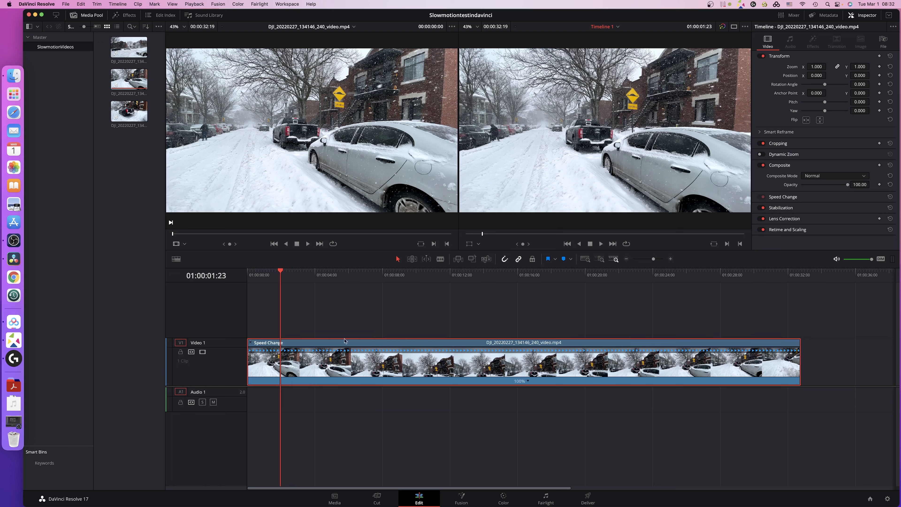
Add a speed point to the clip at 01:00:07:13.
{"action": "left_click_drag", "start_coordinate": [281, 272], "coordinate": [374, 273]}
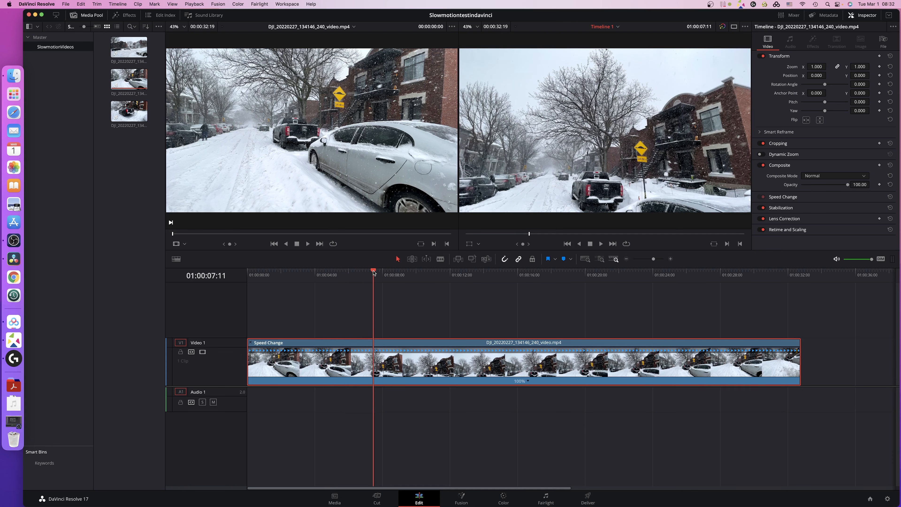
{"action": "left_click_drag", "start_coordinate": [373, 273], "coordinate": [375, 273]}
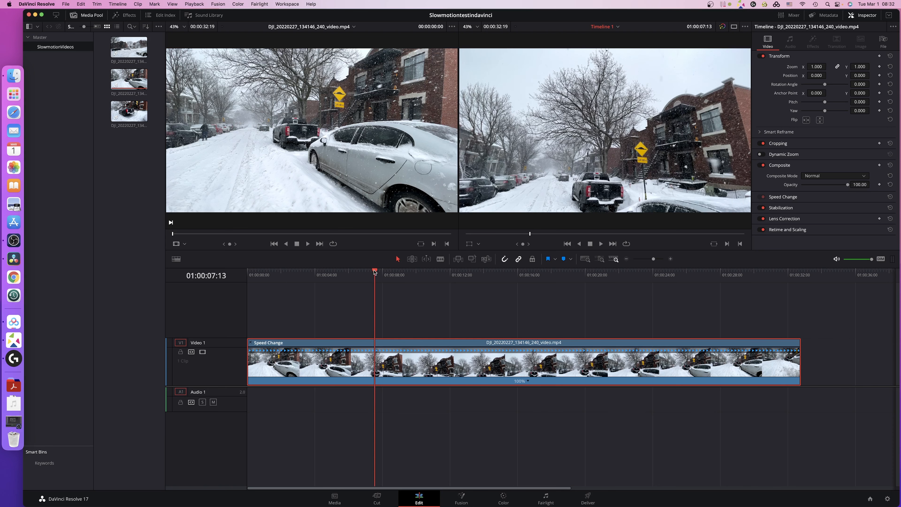
{"action": "left_click", "coordinate": [528, 382]}
{"action": "left_click", "coordinate": [548, 392]}
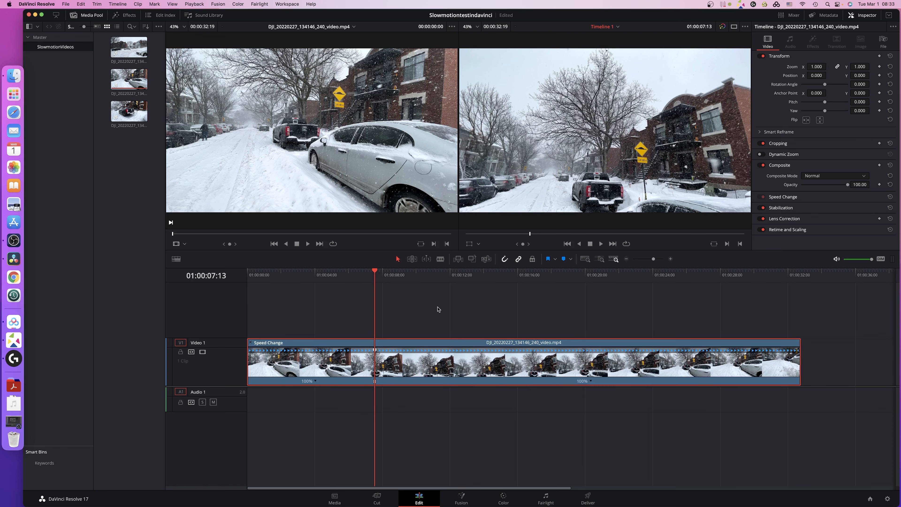
Add a second speed point to the clip at 01:00:18:01.
{"action": "left_click_drag", "start_coordinate": [375, 272], "coordinate": [552, 276]}
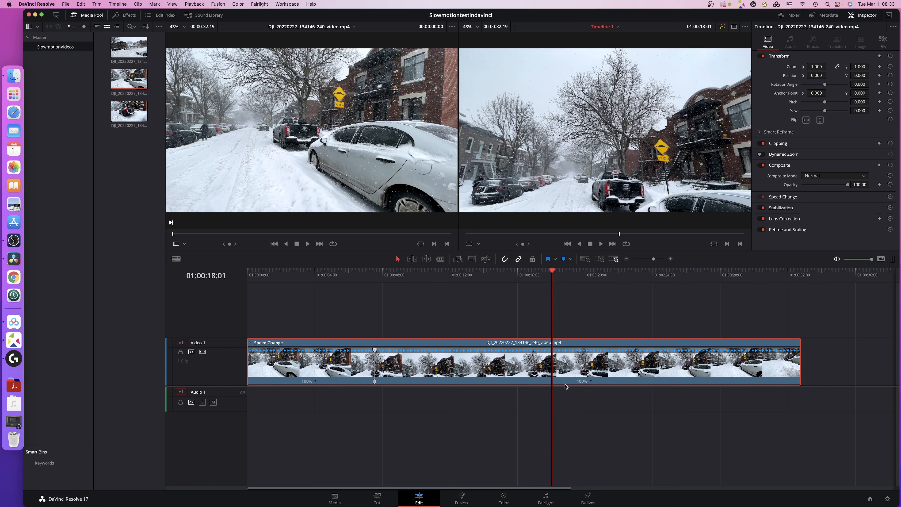
{"action": "left_click", "coordinate": [590, 382]}
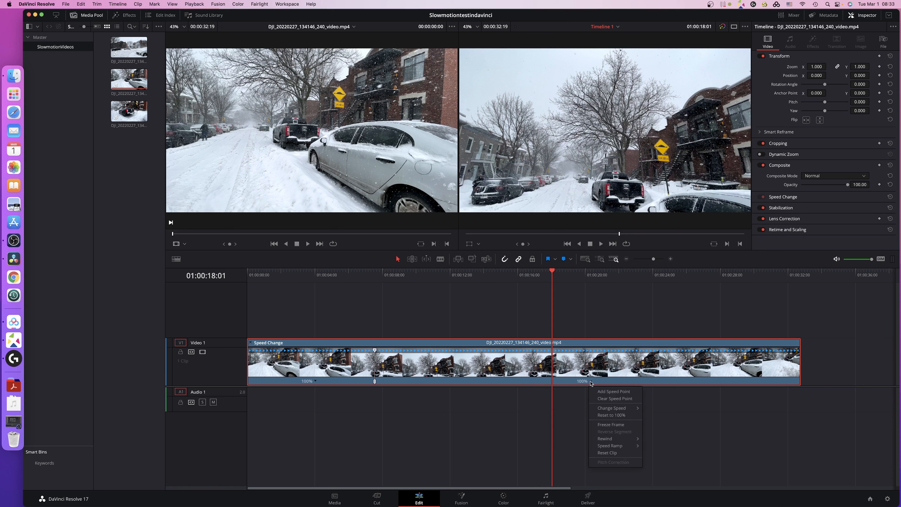
{"action": "left_click", "coordinate": [608, 392]}
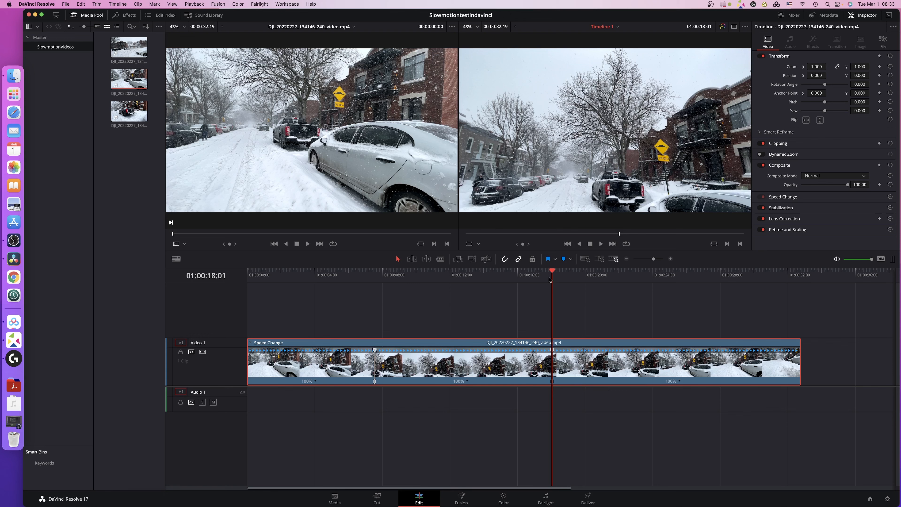
Set the speed of the clip's first segment, before the first speed point, to 25%.
{"action": "left_click_drag", "start_coordinate": [553, 273], "coordinate": [254, 272]}
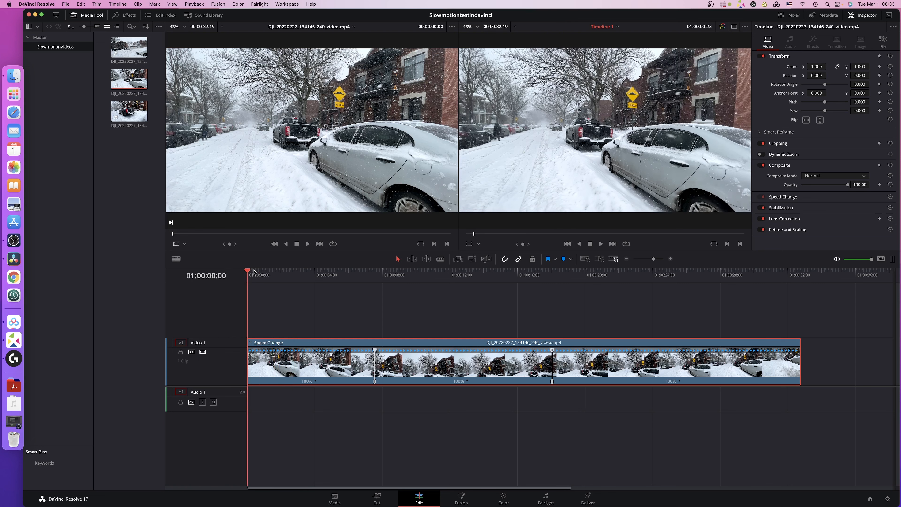
{"action": "left_click", "coordinate": [316, 382]}
{"action": "mouse_move", "coordinate": [345, 409]}
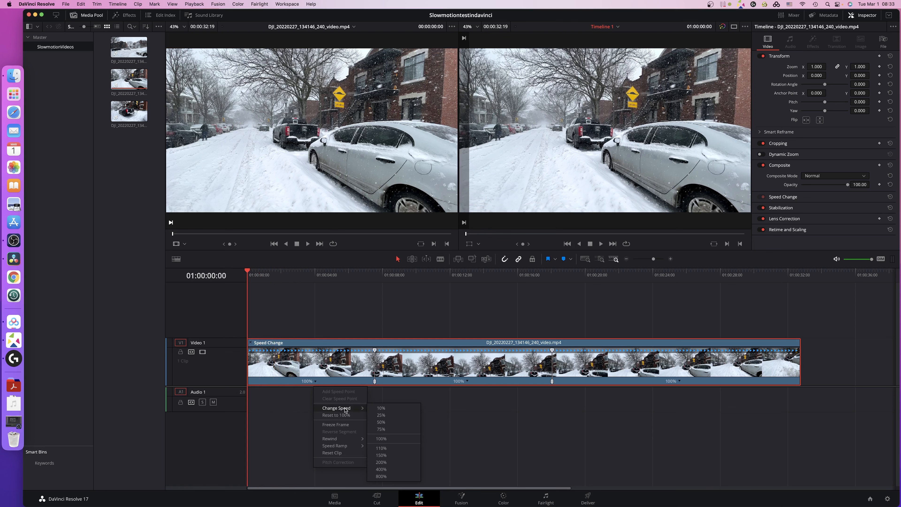
{"action": "left_click", "coordinate": [385, 416]}
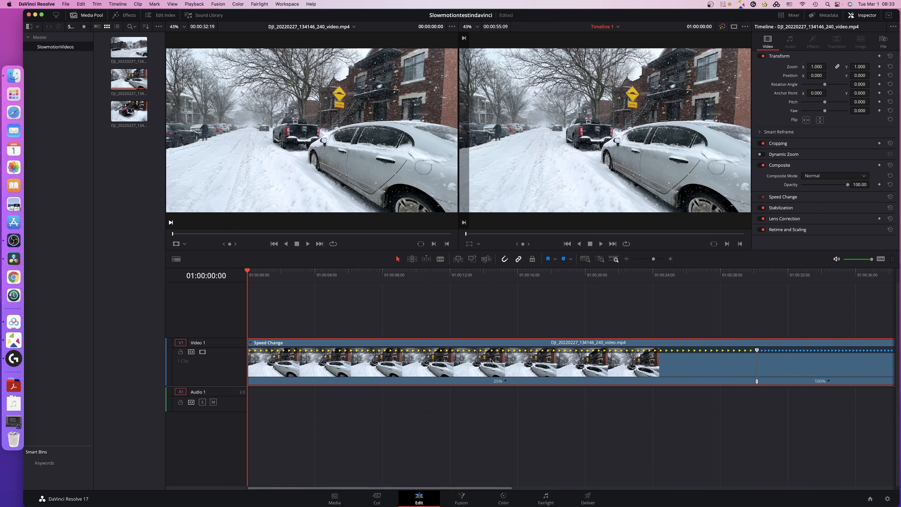
Set the speed of the clip's last segment, after the second speed point, to 25%.
{"action": "scroll", "coordinate": [495, 361], "scroll_direction": "right", "scroll_amount": 10}
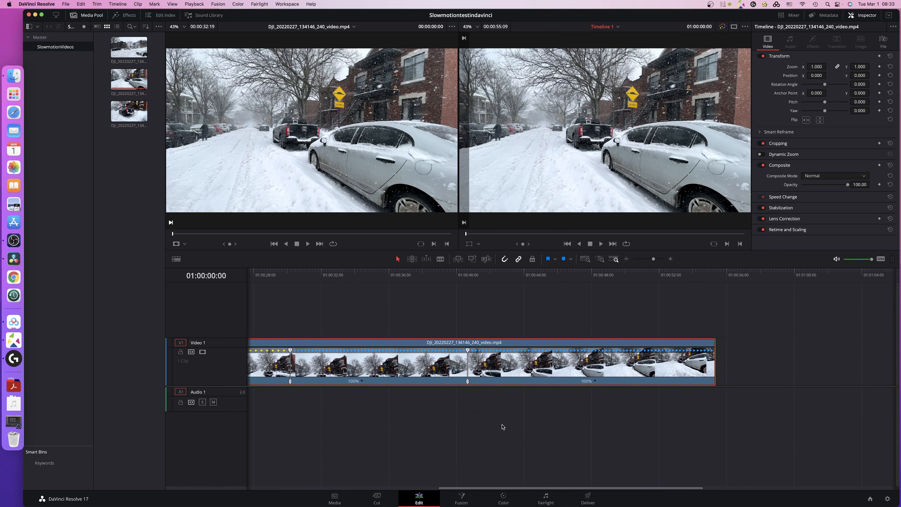
{"action": "left_click", "coordinate": [596, 382]}
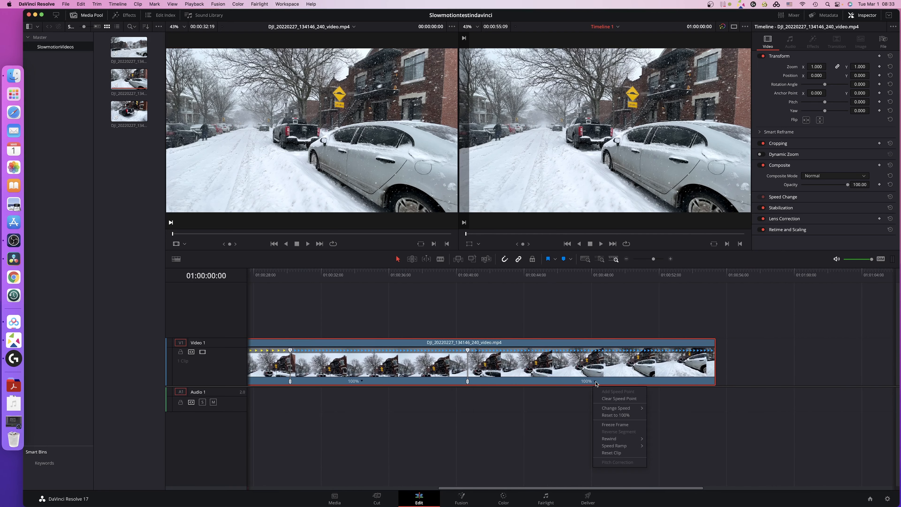
{"action": "mouse_move", "coordinate": [618, 411]}
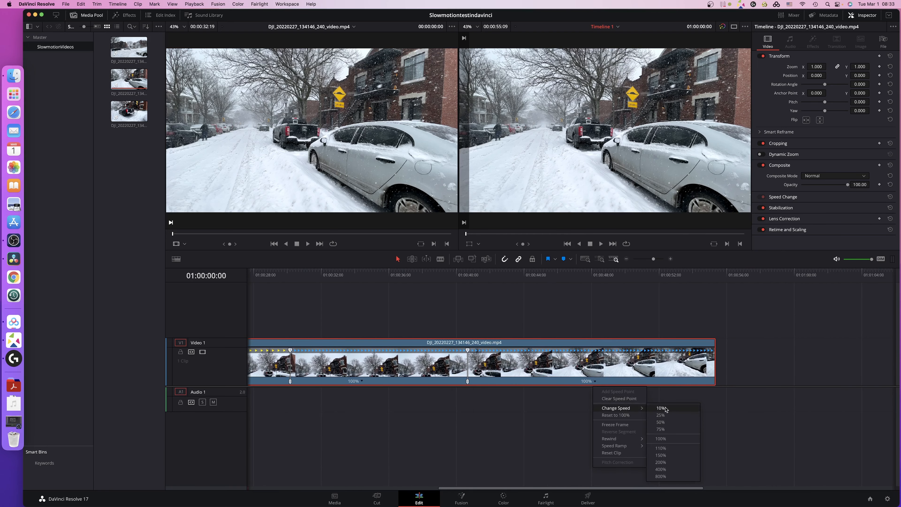
{"action": "left_click", "coordinate": [660, 415]}
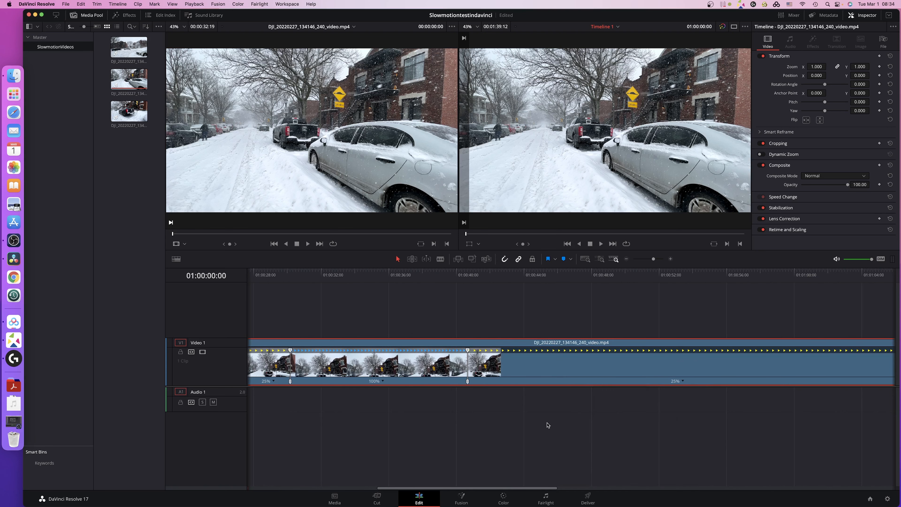
Set the speed of the clip's middle segment, between the two speed points, to 400%.
{"action": "key", "text": "shift+z"}
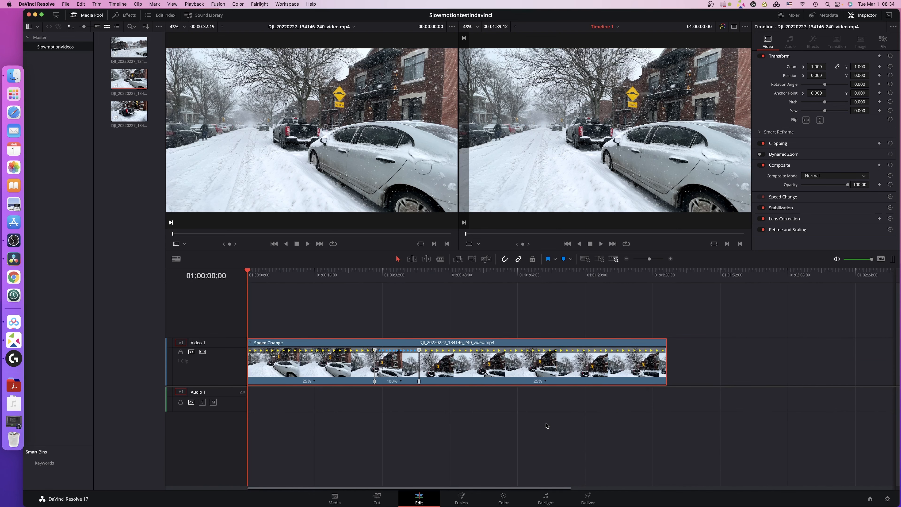
{"action": "left_click", "coordinate": [401, 381]}
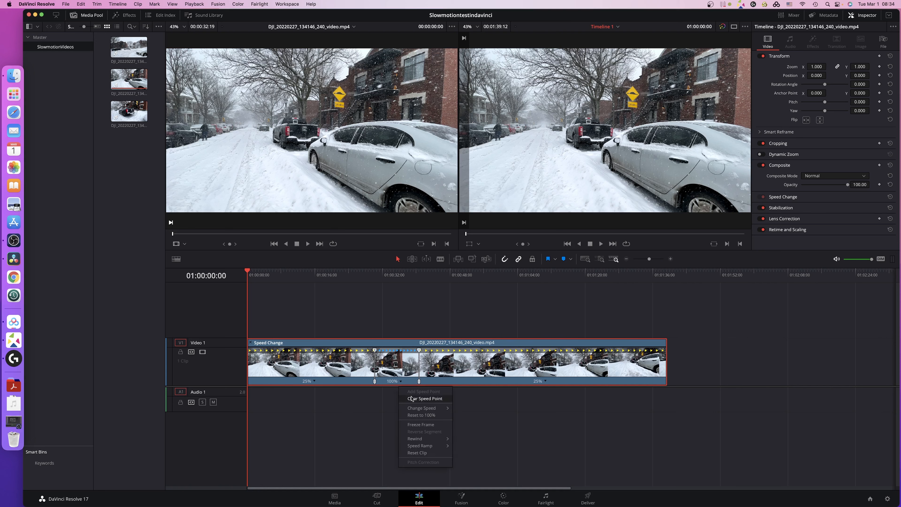
{"action": "mouse_move", "coordinate": [418, 408]}
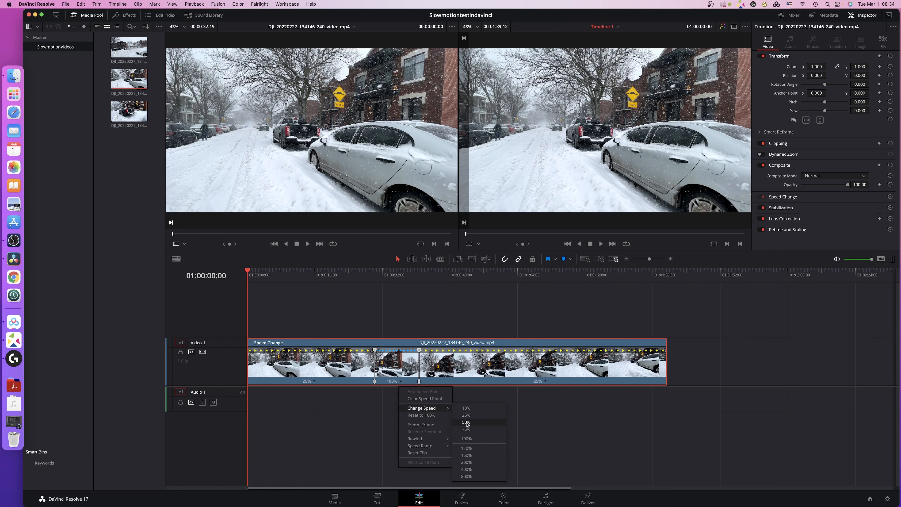
{"action": "left_click", "coordinate": [467, 470]}
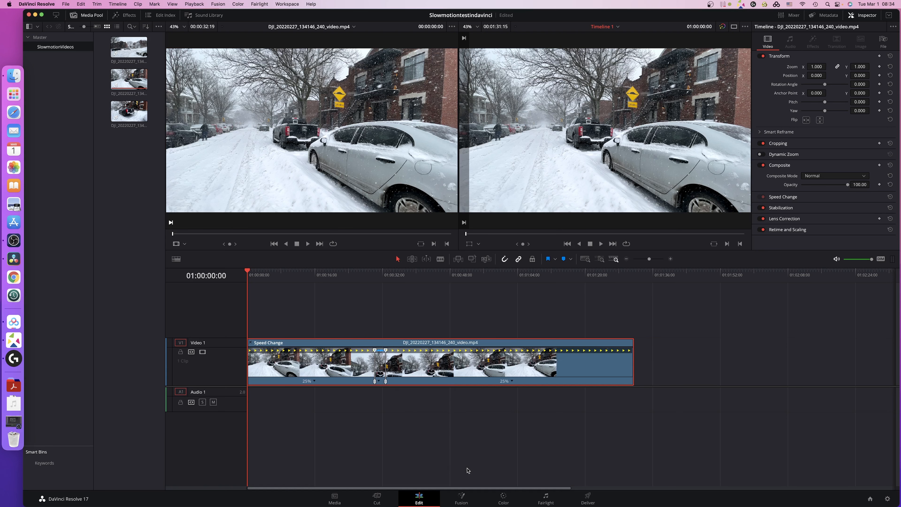
Change the speed of the segment between the two speed points to 200%.
{"action": "left_click", "coordinate": [379, 381]}
{"action": "mouse_move", "coordinate": [398, 407]}
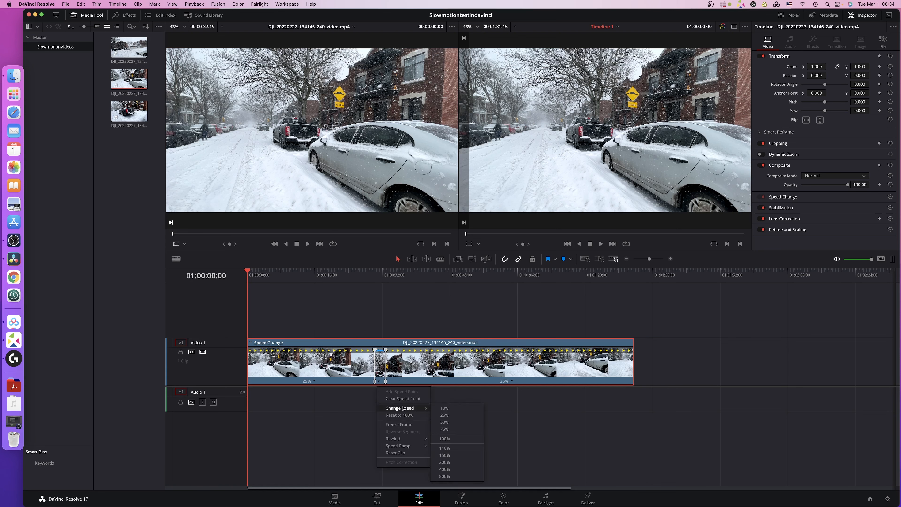
{"action": "left_click", "coordinate": [446, 465]}
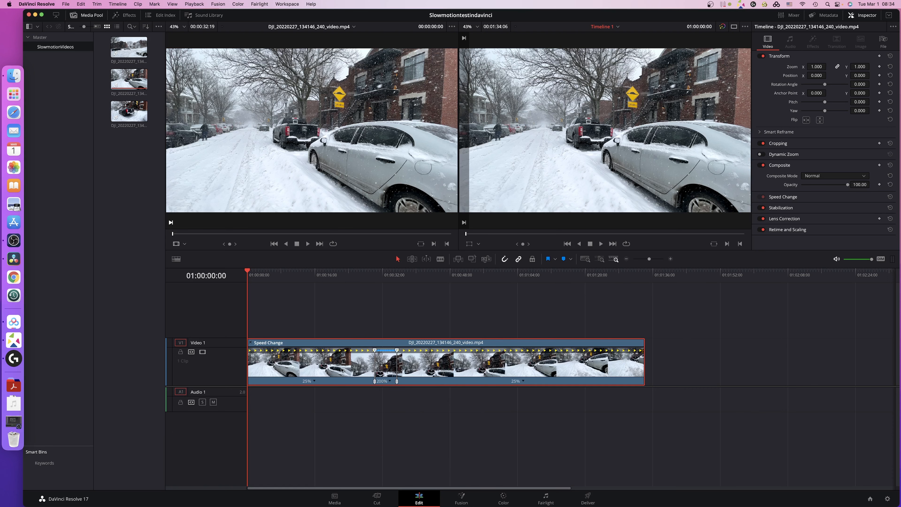
Show the Retime Frame curve for the video clip in the timeline.
{"action": "right_click", "coordinate": [350, 376]}
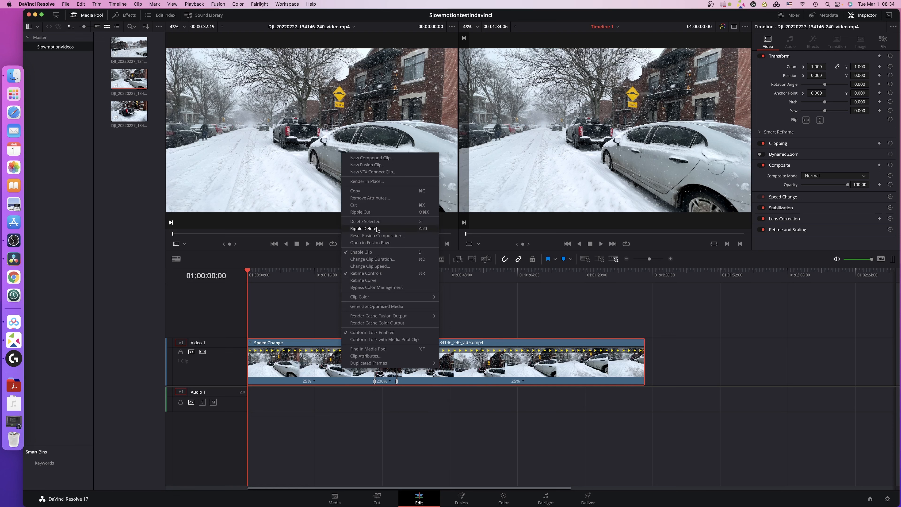
{"action": "left_click", "coordinate": [362, 281]}
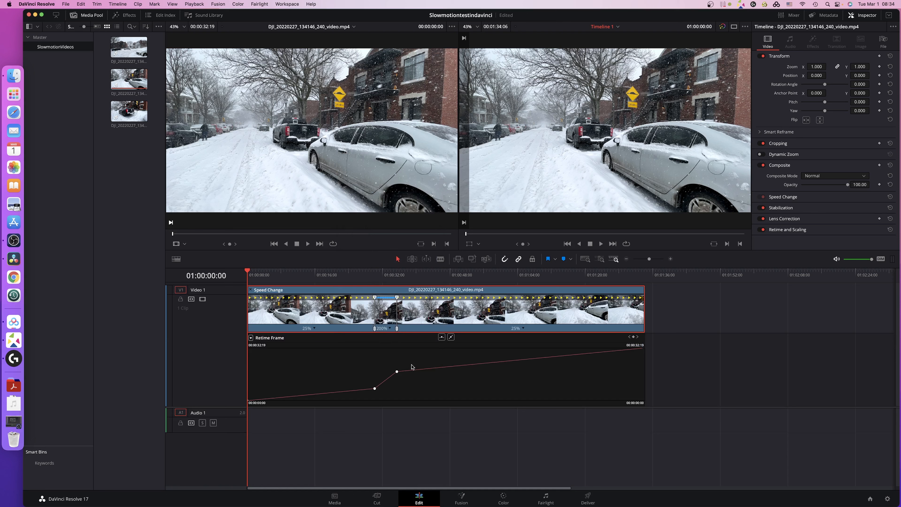
{"action": "key", "text": "super+equal"}
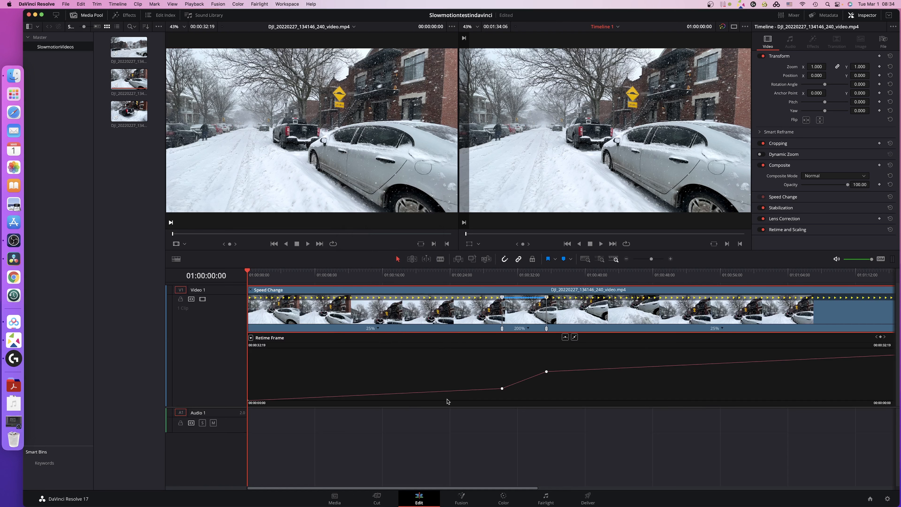
Smooth the retime curve at the first speed point with a Bezier and extend its handles horizontally.
{"action": "left_click", "coordinate": [502, 388]}
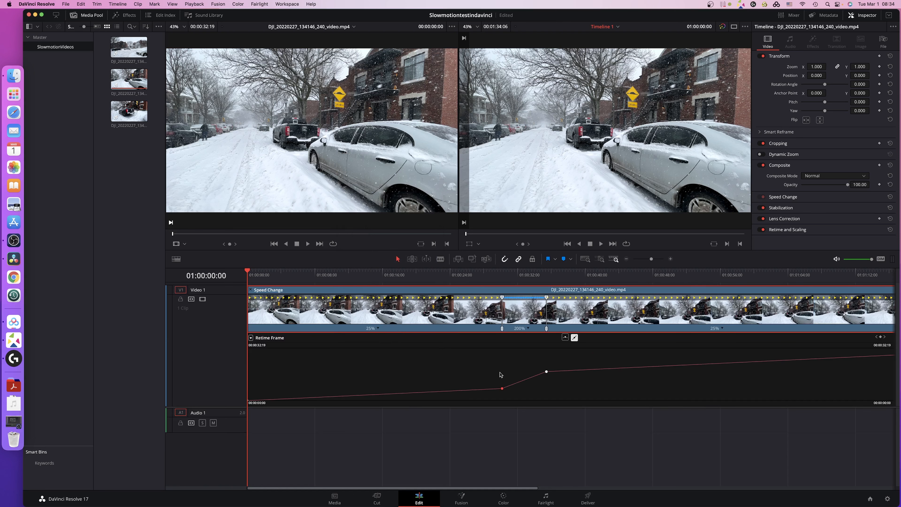
{"action": "left_click", "coordinate": [565, 338]}
{"action": "left_click_drag", "start_coordinate": [494, 389], "coordinate": [464, 390]}
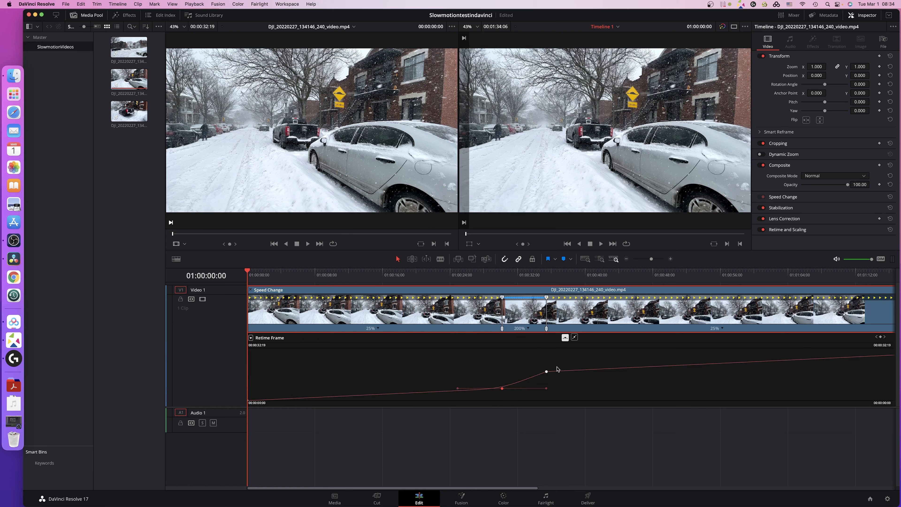
Move the second speed point later on the retime curve, giving the middle segment 152% speed, and smooth the curve there with a Bezier.
{"action": "left_click", "coordinate": [547, 371]}
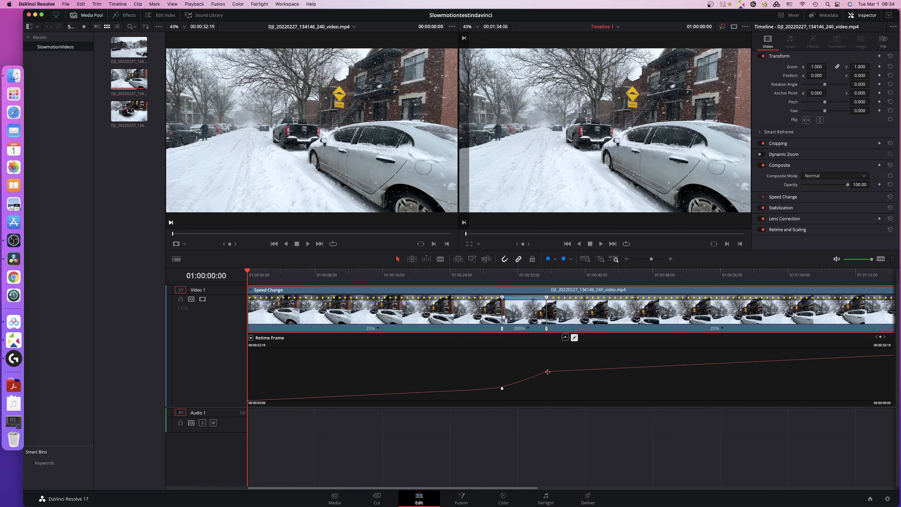
{"action": "left_click_drag", "start_coordinate": [547, 371], "coordinate": [562, 371]}
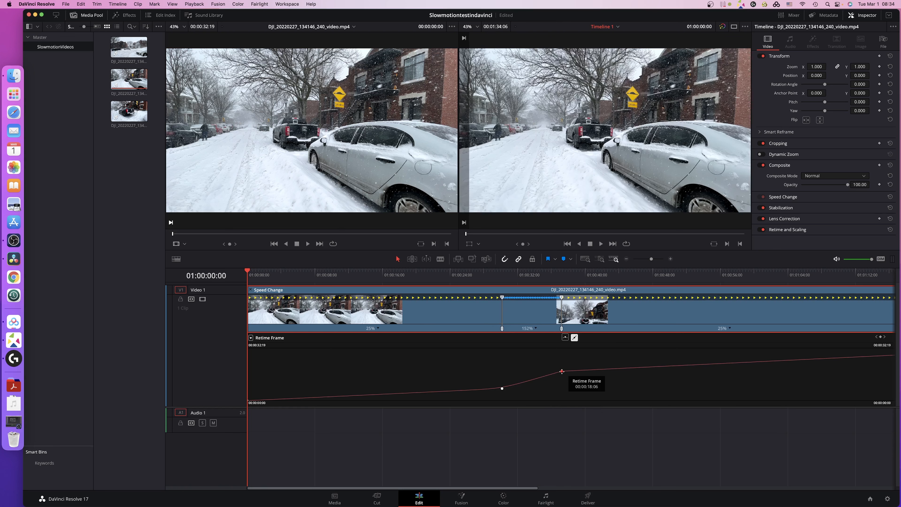
{"action": "left_click", "coordinate": [565, 337]}
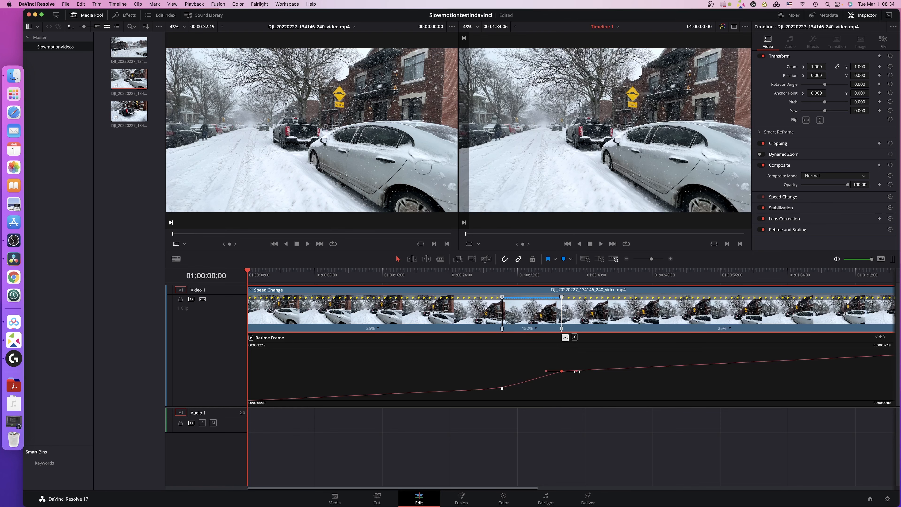
{"action": "left_click_drag", "start_coordinate": [579, 372], "coordinate": [581, 371]}
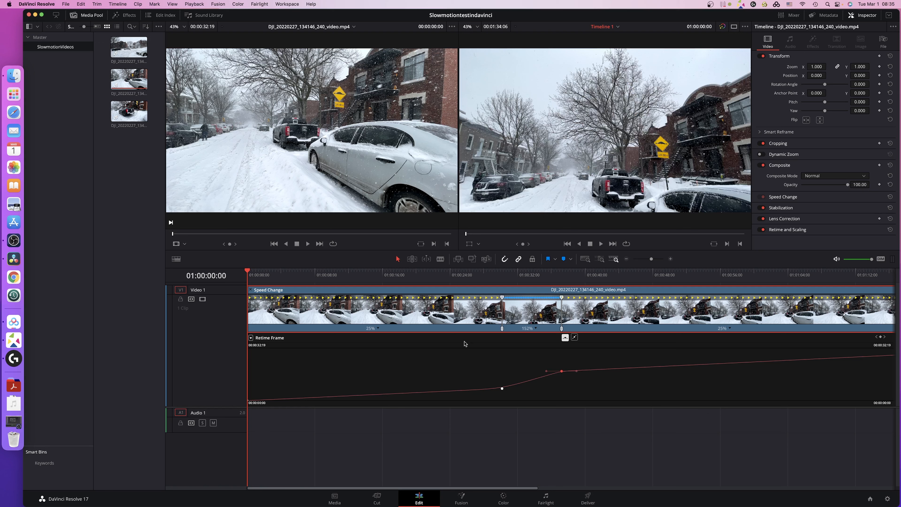
Shift the second speed point slightly later on the retime curve so the middle segment runs at 142%, and return the playhead to the start.
{"action": "left_click", "coordinate": [405, 357]}
{"action": "mouse_move", "coordinate": [561, 371]}
{"action": "left_click_drag", "start_coordinate": [561, 371], "coordinate": [566, 371]}
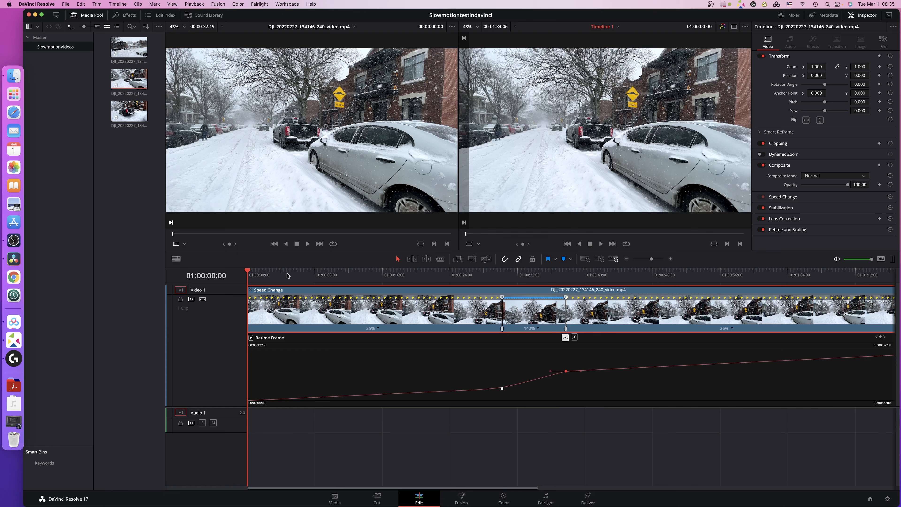
{"action": "mouse_move", "coordinate": [253, 274]}
{"action": "left_mouse_down"}
{"action": "mouse_move", "coordinate": [298, 274]}
{"action": "mouse_move", "coordinate": [237, 279]}
{"action": "left_mouse_up"}
Expand the clip's Retime and Scaling settings and examine the Retime Process and Motion Estimation options.
{"action": "left_click", "coordinate": [788, 230]}
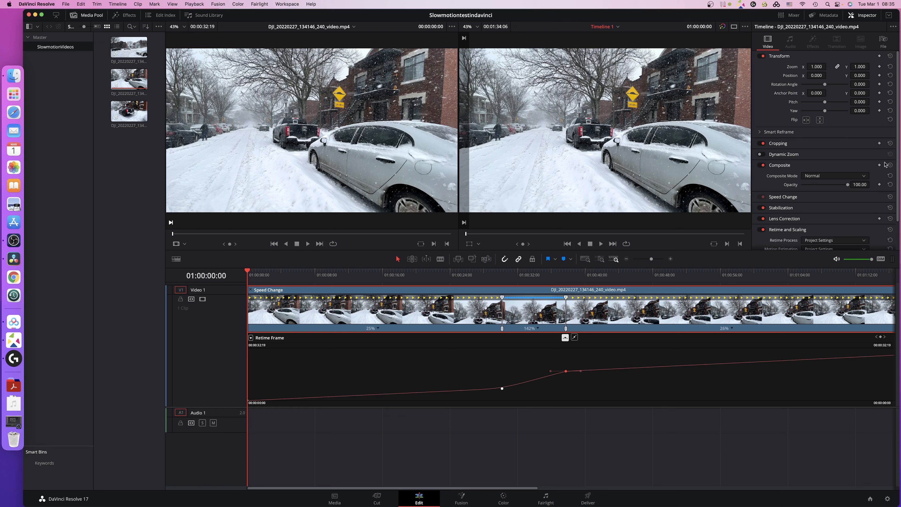
{"action": "scroll", "coordinate": [898, 178], "scroll_direction": "down", "scroll_amount": 3}
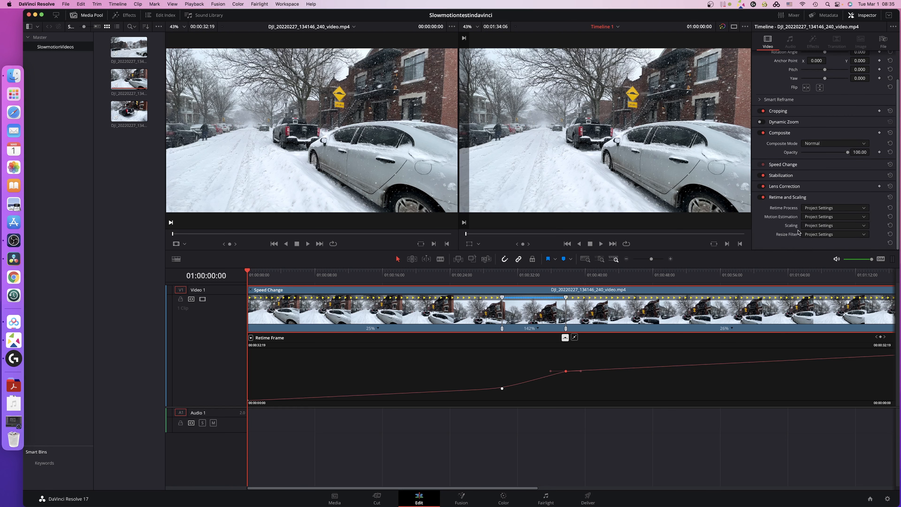
{"action": "left_click", "coordinate": [821, 209]}
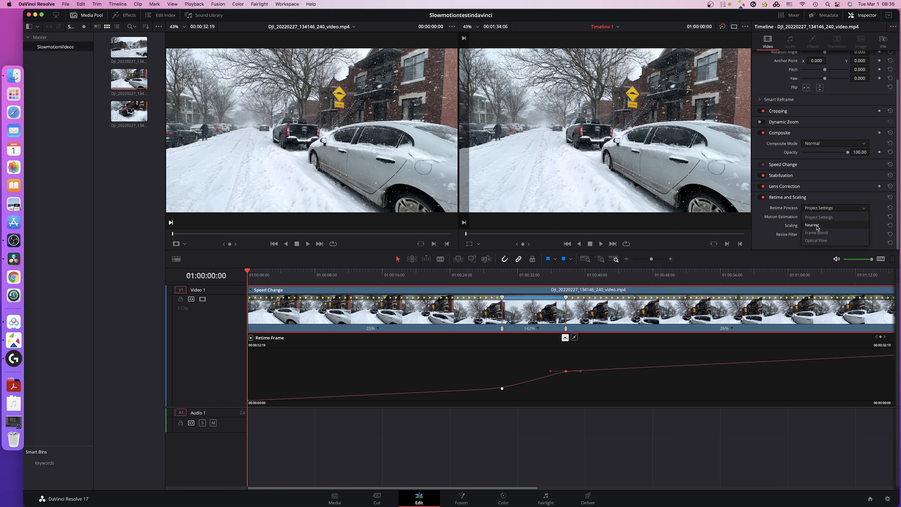
{"action": "left_click", "coordinate": [831, 200]}
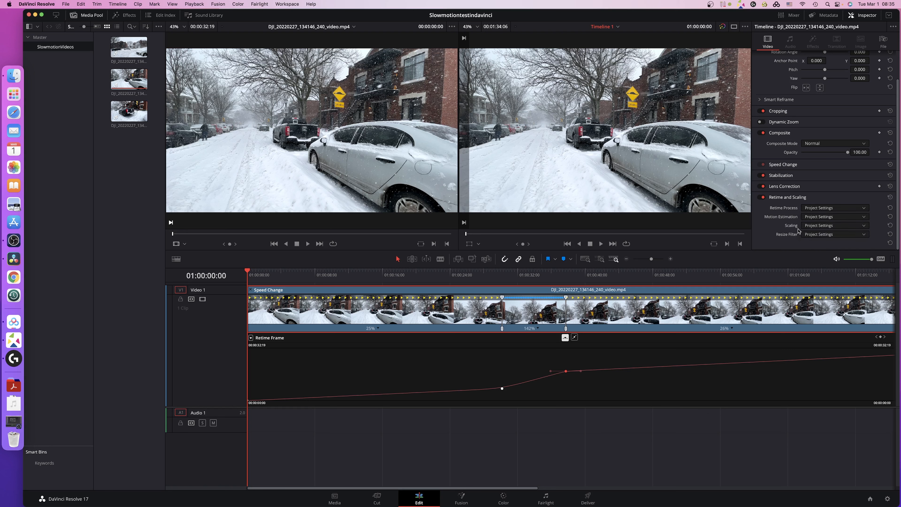
{"action": "left_click", "coordinate": [831, 216]}
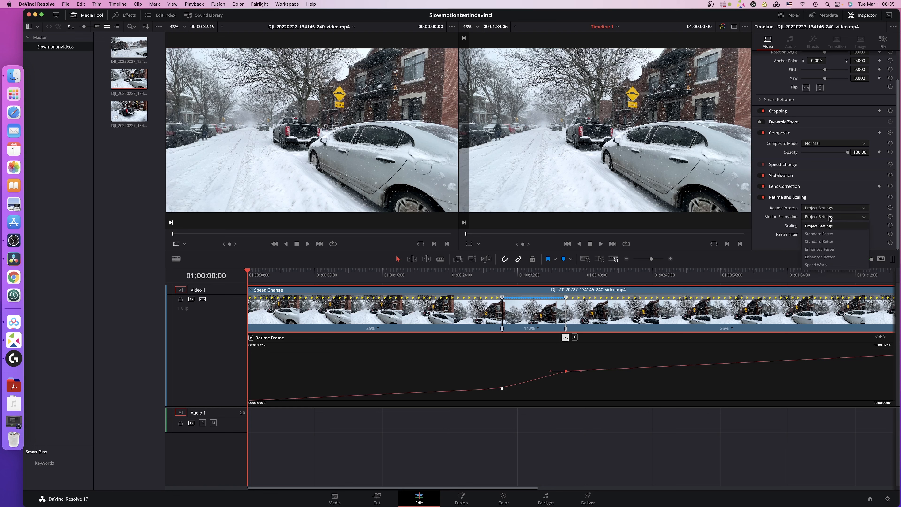
{"action": "left_click", "coordinate": [831, 200]}
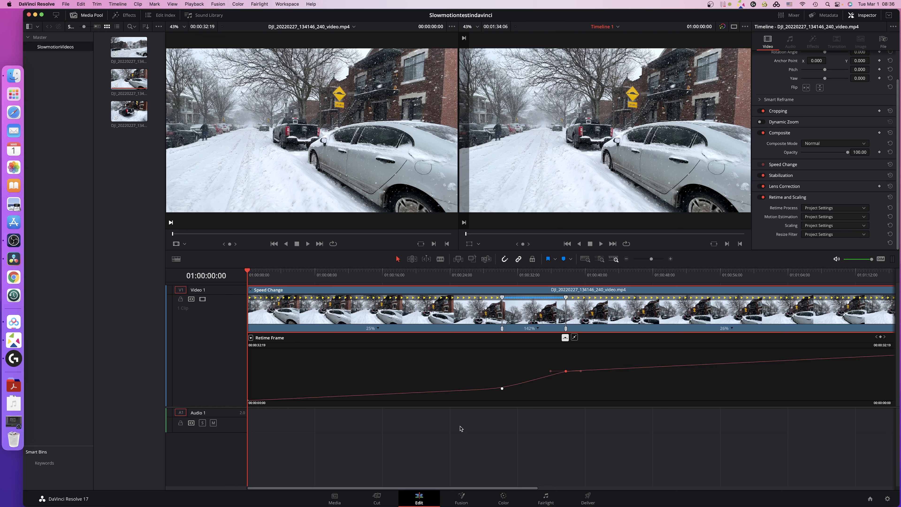
Play the retimed clip from the start of the timeline and stop at about 01:00:11:06.
{"action": "scroll", "coordinate": [452, 425], "scroll_direction": "right", "scroll_amount": 2}
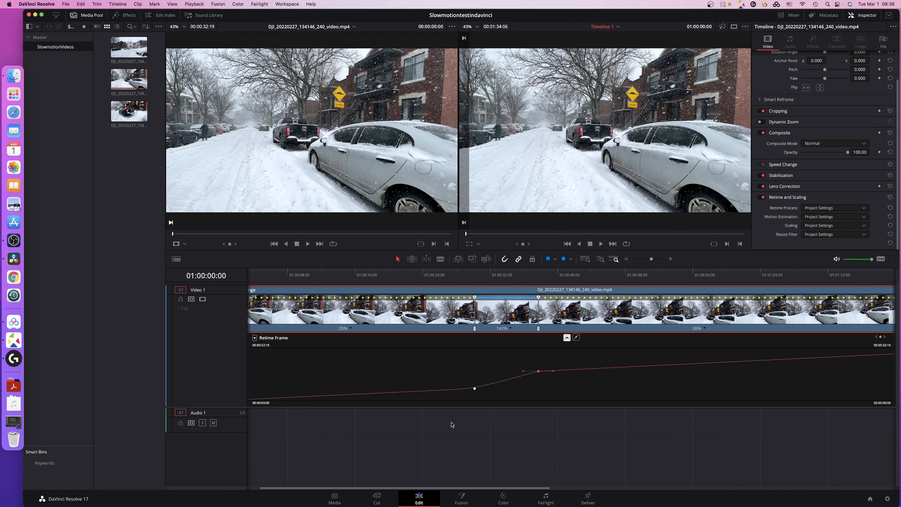
{"action": "scroll", "coordinate": [453, 425], "scroll_direction": "left", "scroll_amount": 2}
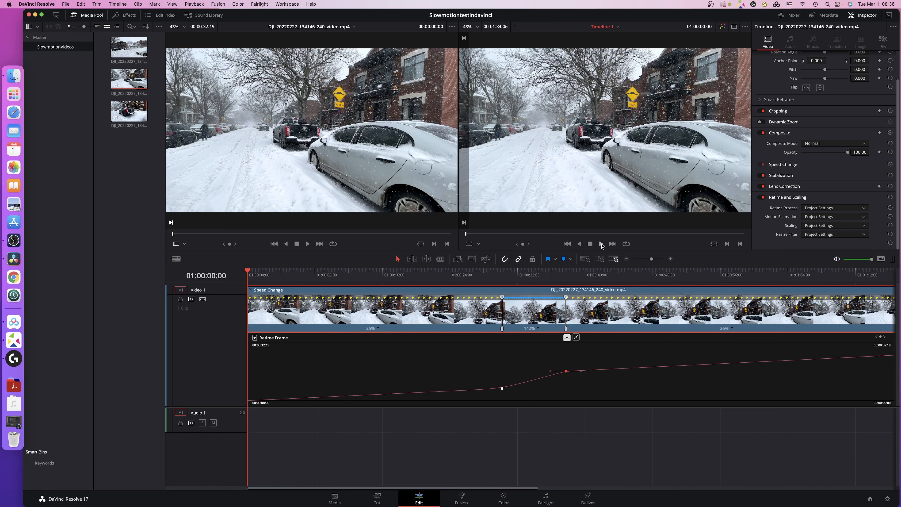
{"action": "left_click", "coordinate": [601, 244]}
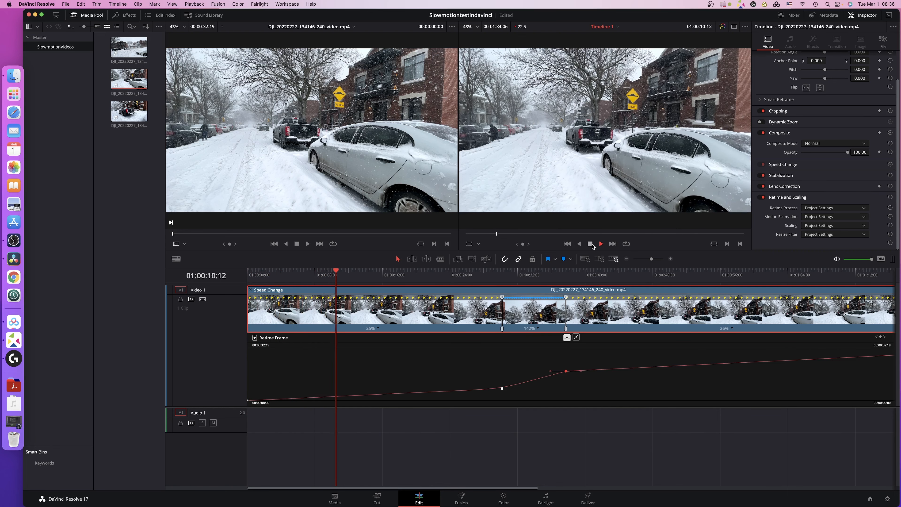
{"action": "left_click", "coordinate": [590, 245]}
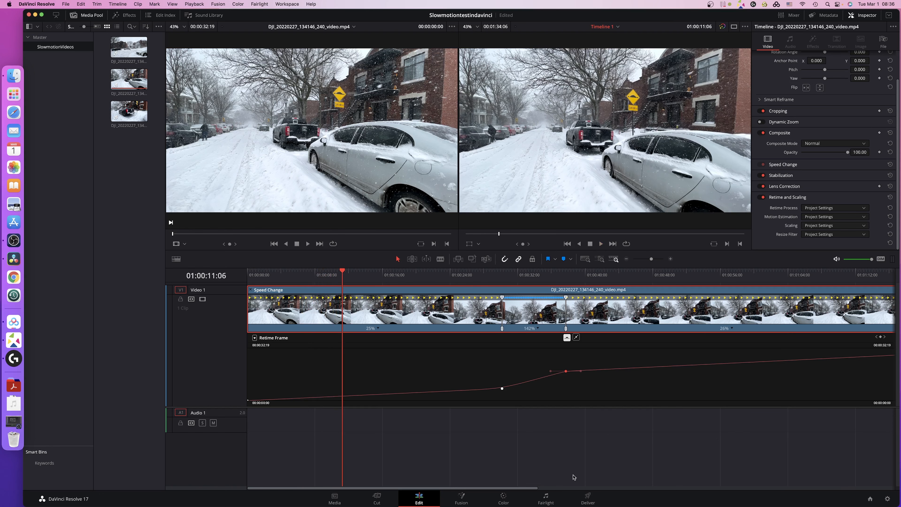
Switch to the Deliver page, name the render file Slowmotiontestindavinci and set its location to the Desktop.
{"action": "left_click", "coordinate": [587, 496]}
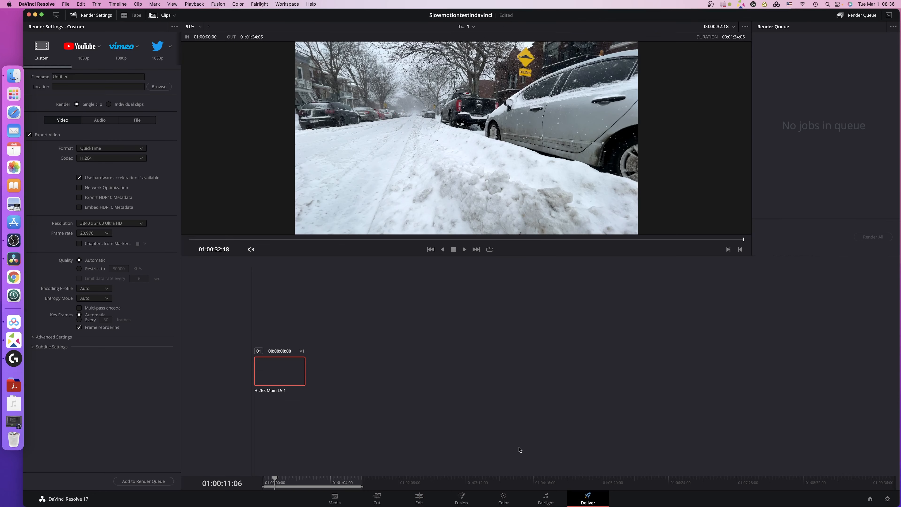
{"action": "double_click", "coordinate": [85, 76]}
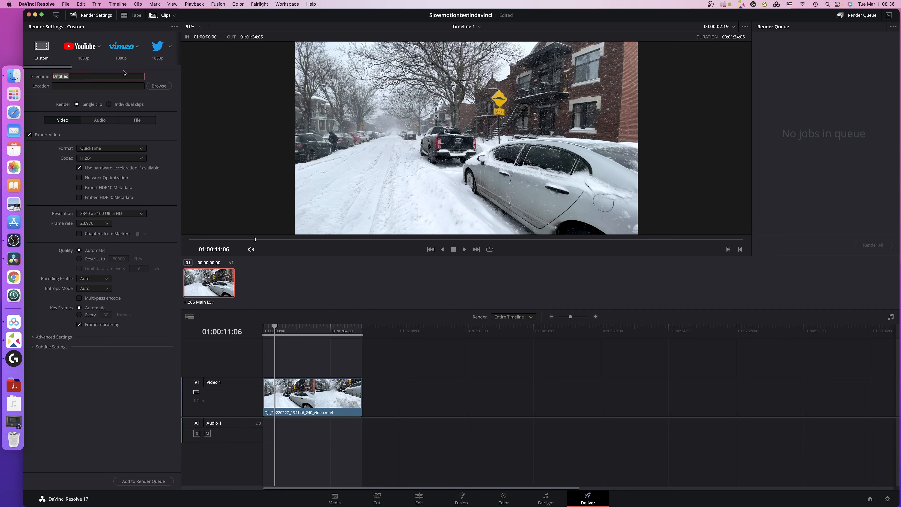
{"action": "type", "text": "Slowmotiontestindavinci"}
{"action": "left_click", "coordinate": [159, 88]}
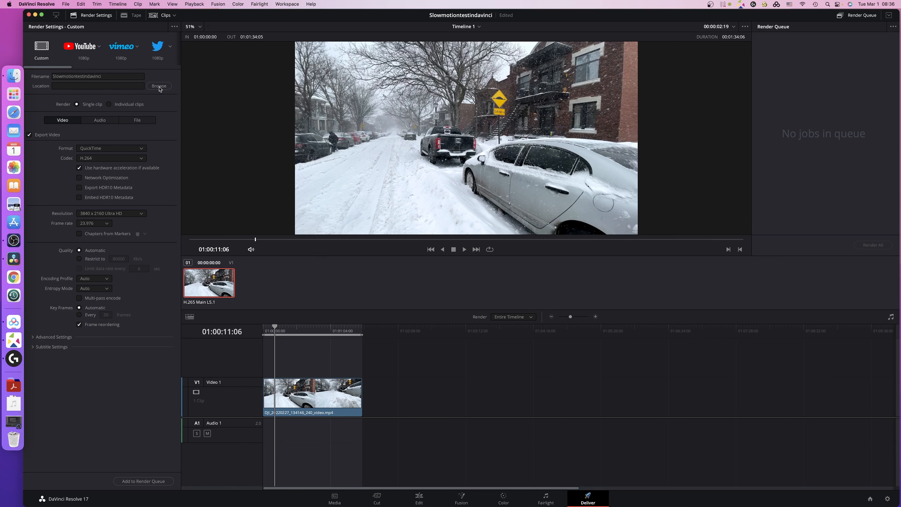
{"action": "left_click", "coordinate": [341, 120]}
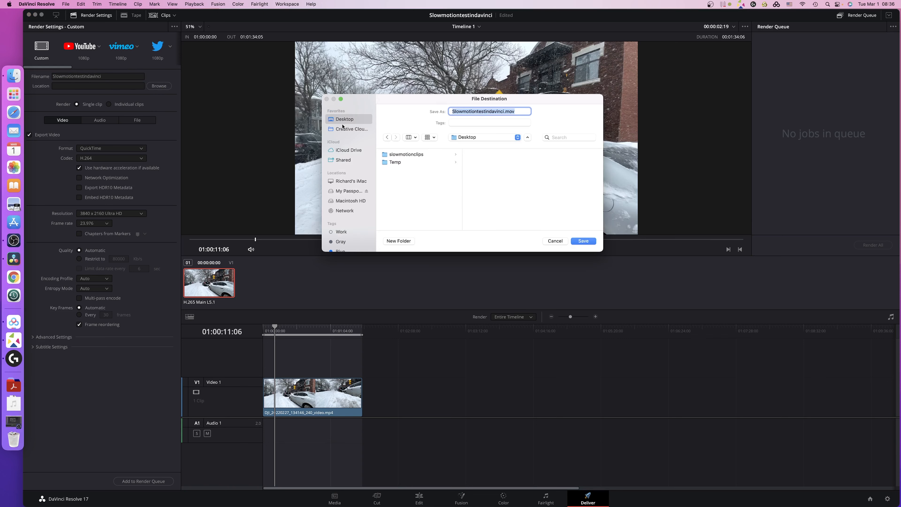
{"action": "left_click", "coordinate": [583, 241]}
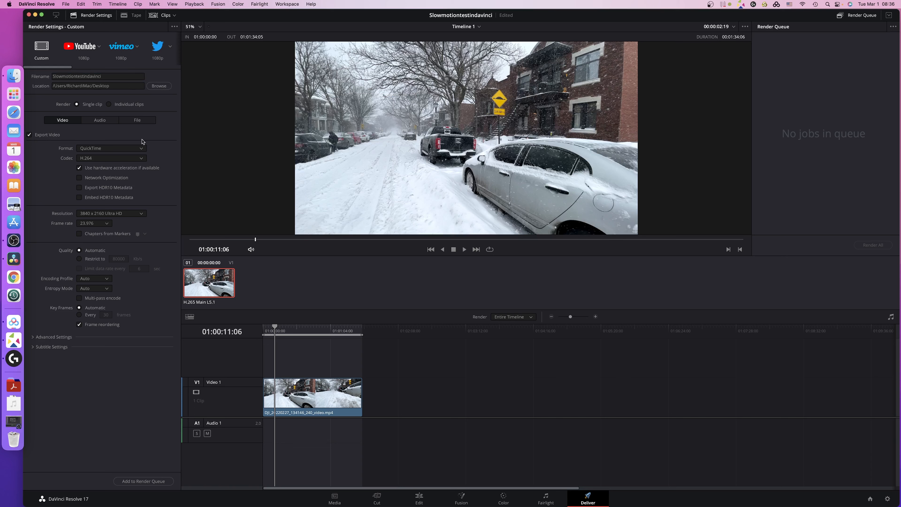
Review the audio export settings and return to the video export settings.
{"action": "left_click", "coordinate": [103, 121]}
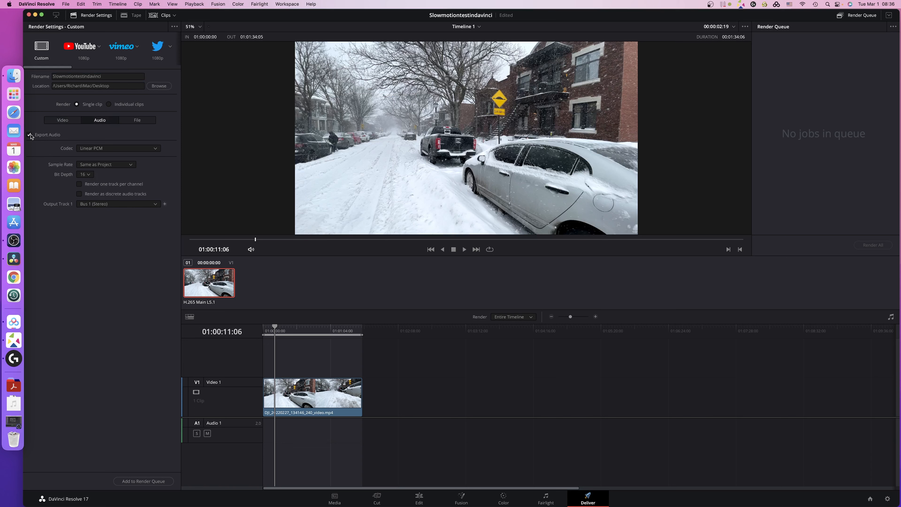
{"action": "left_click", "coordinate": [70, 123]}
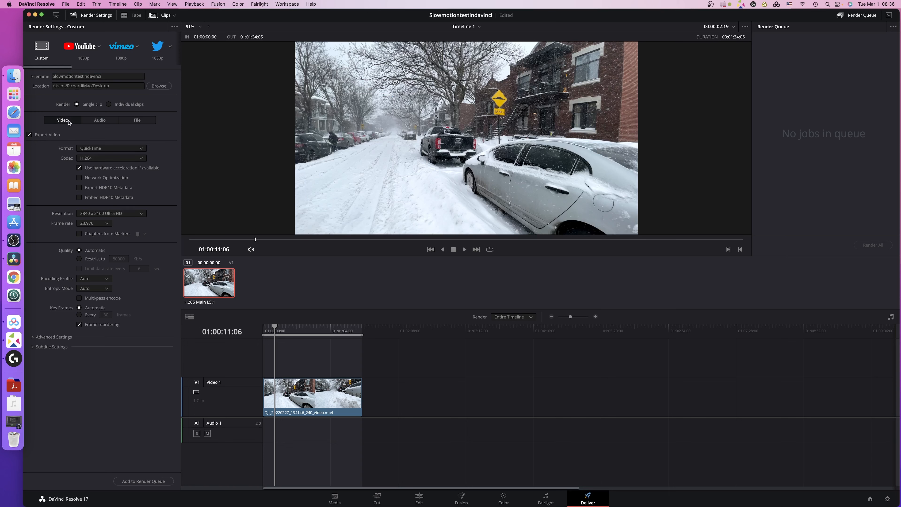
{"action": "left_click", "coordinate": [102, 120]}
{"action": "left_click", "coordinate": [60, 124]}
Add the timeline to the render queue as a job and start rendering it.
{"action": "left_click", "coordinate": [143, 481]}
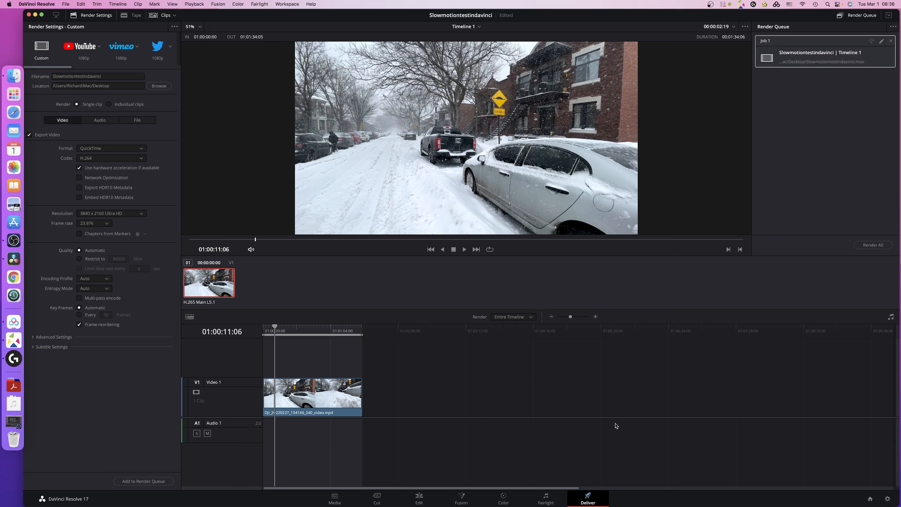
{"action": "left_click", "coordinate": [874, 248]}
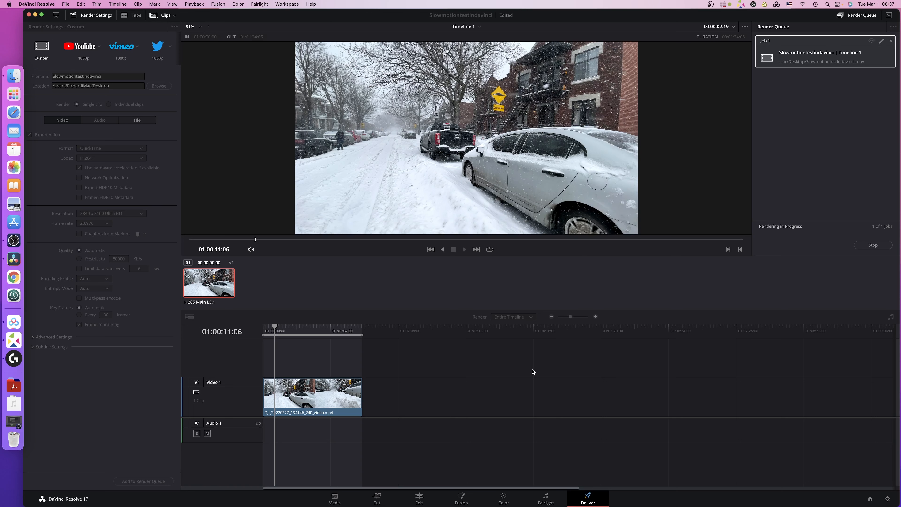